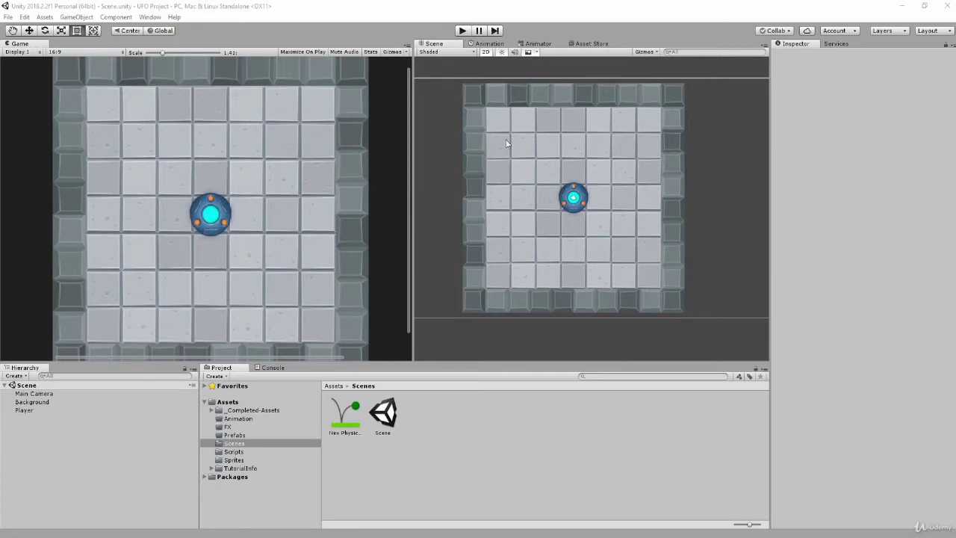
Start the UFO project in Play mode from the toolbar Play button
left_click(461, 31)
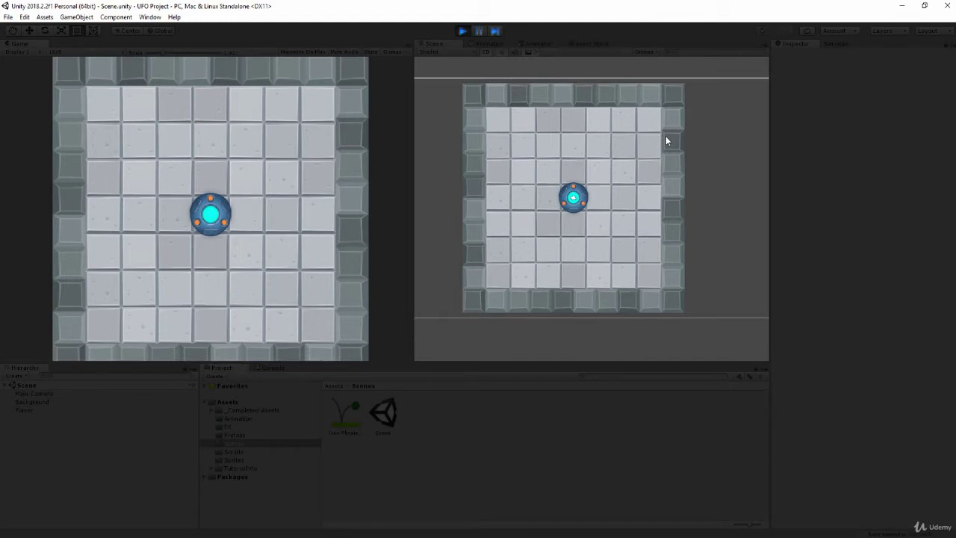
Fly the UFO in loops around the arena with the arrow keys while the camera stays fixed
key("Left")
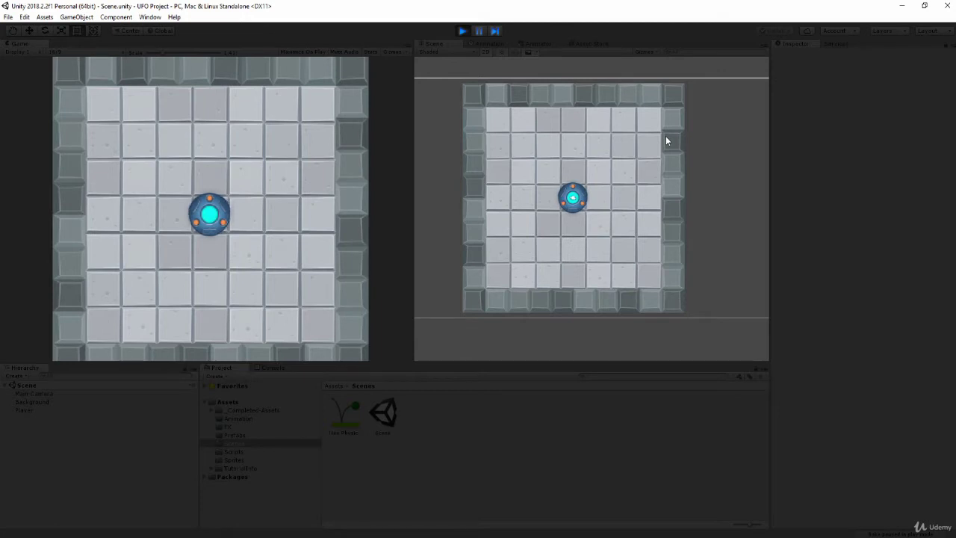
key("Up")
key("Right")
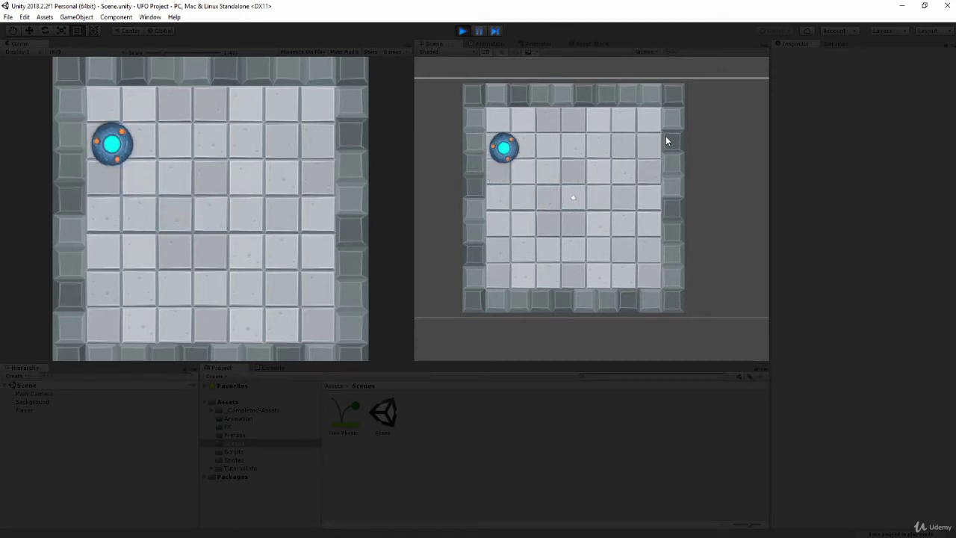
key("Down")
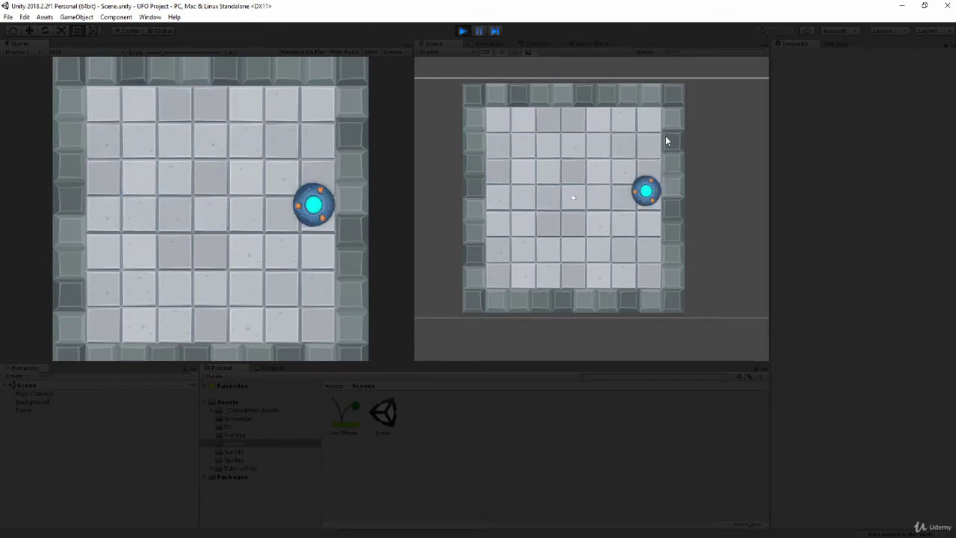
key("Left")
key("Up")
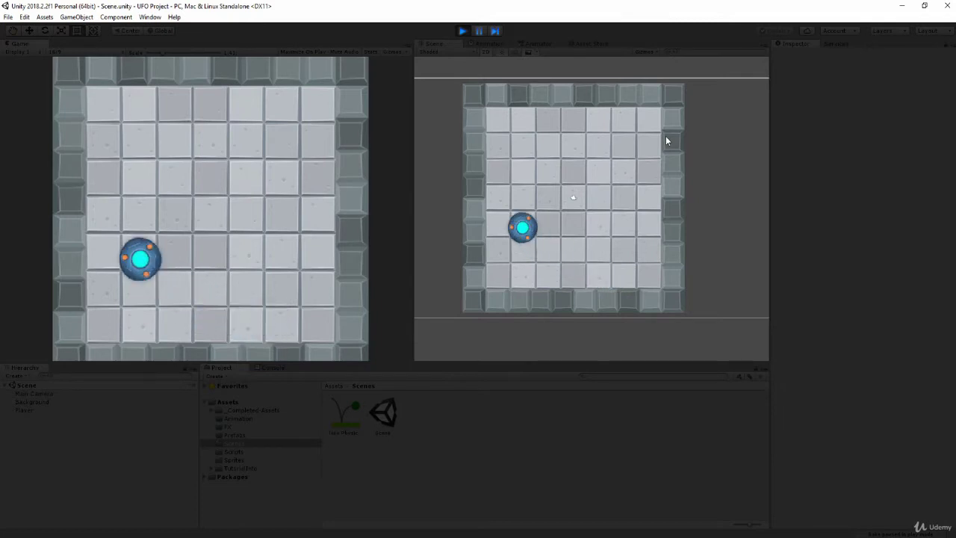
key("Right")
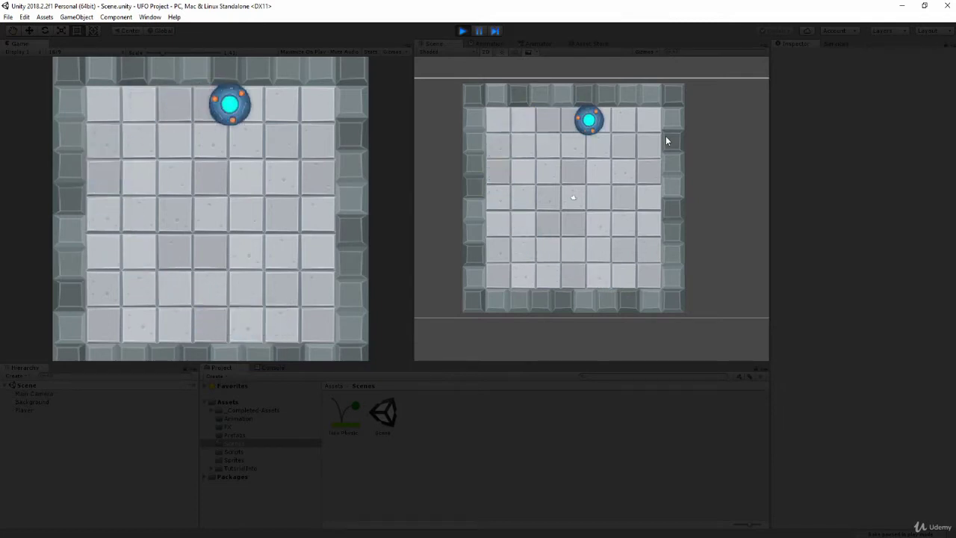
key("Down")
Steer the UFO through the corners and back near centre, then exit Play mode
key("Left")
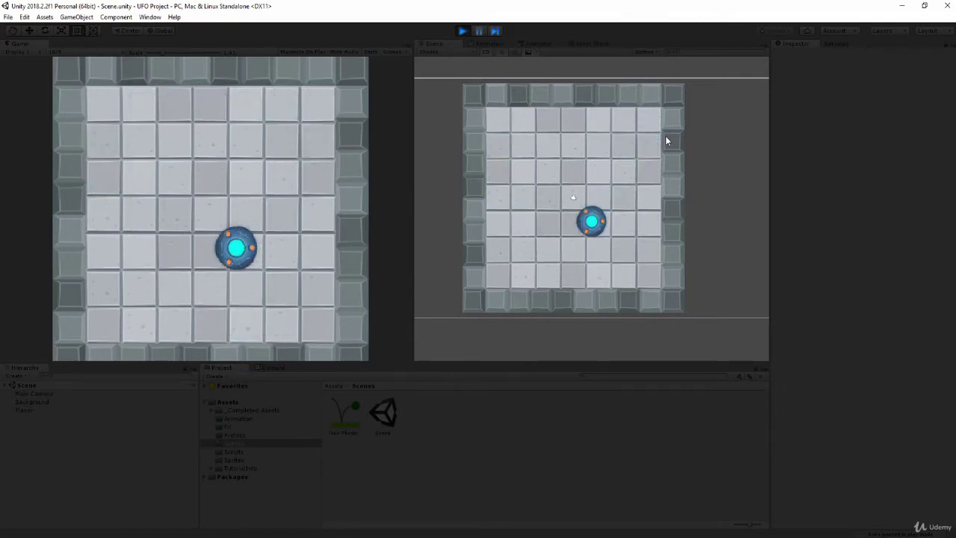
key("Up")
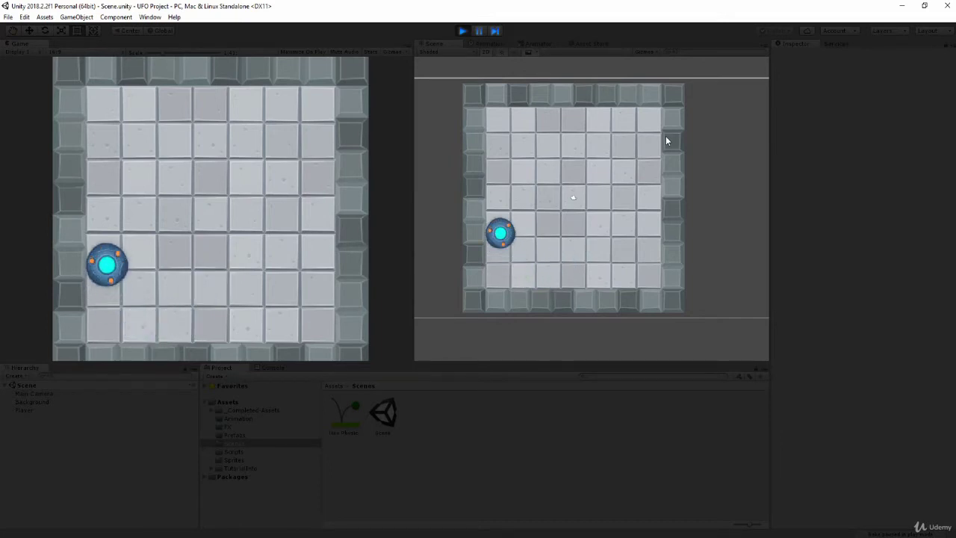
key("Right")
key("Down")
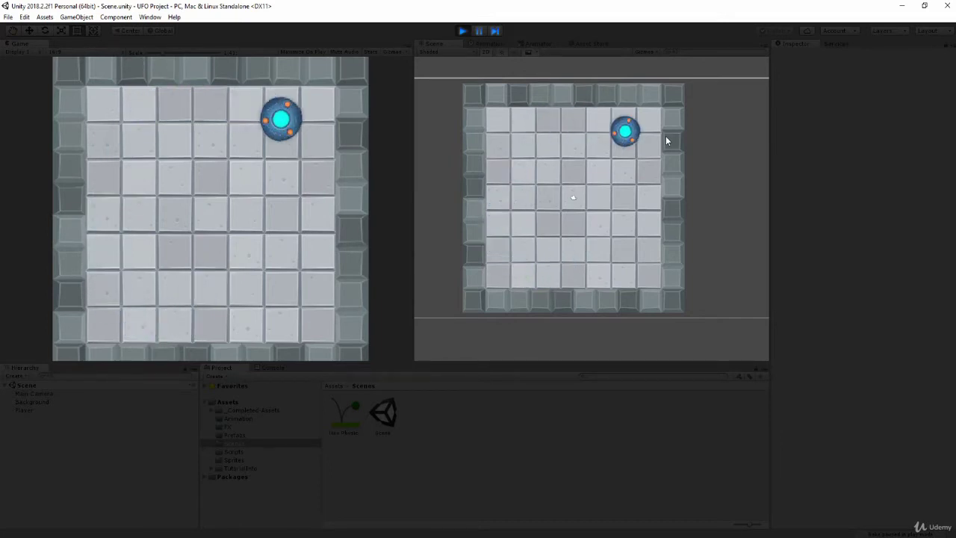
key("Down")
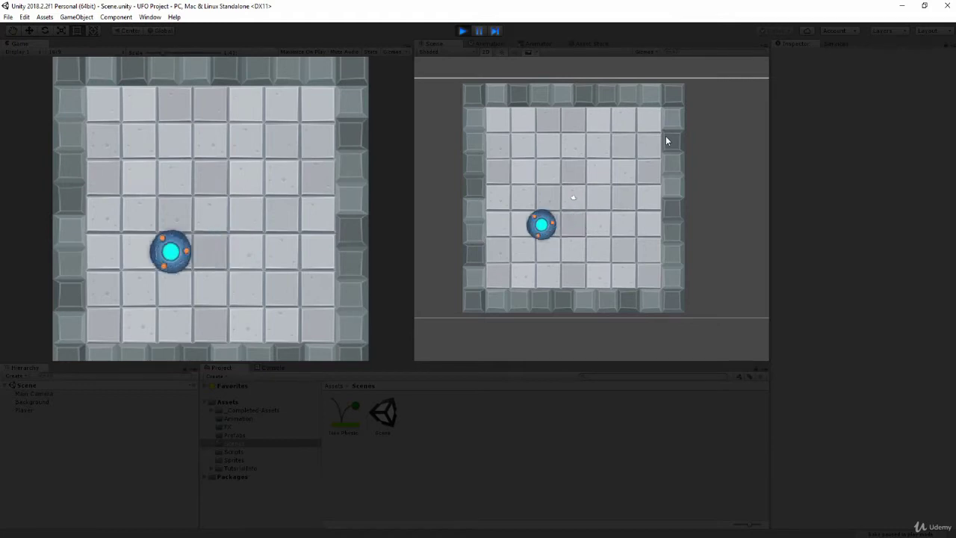
key("Right")
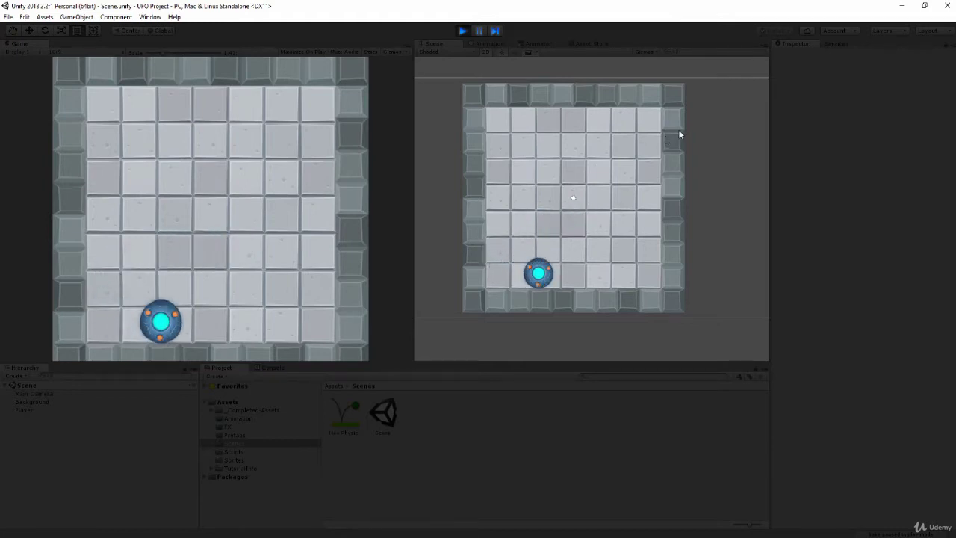
left_click(462, 31)
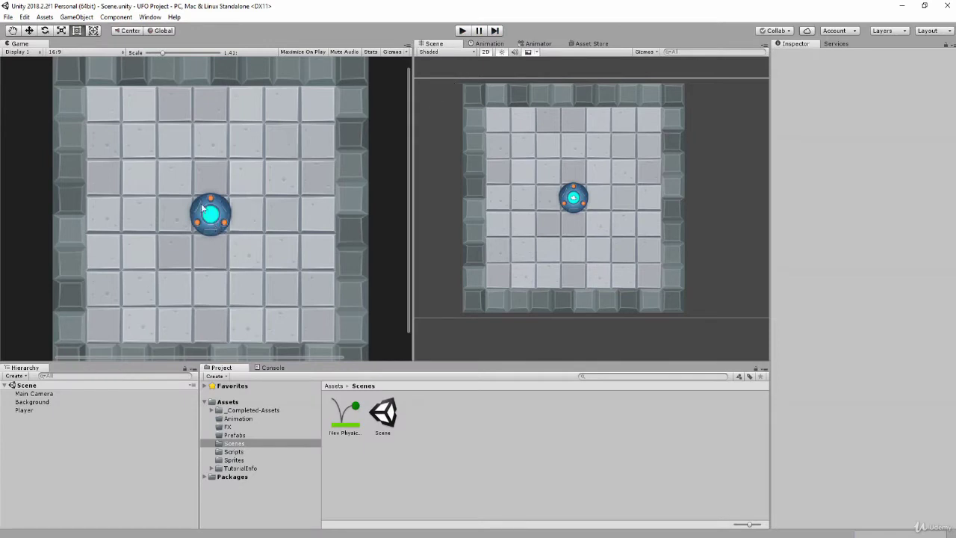
Parent Main Camera under Player in the Hierarchy and run the game again
left_click(27, 395)
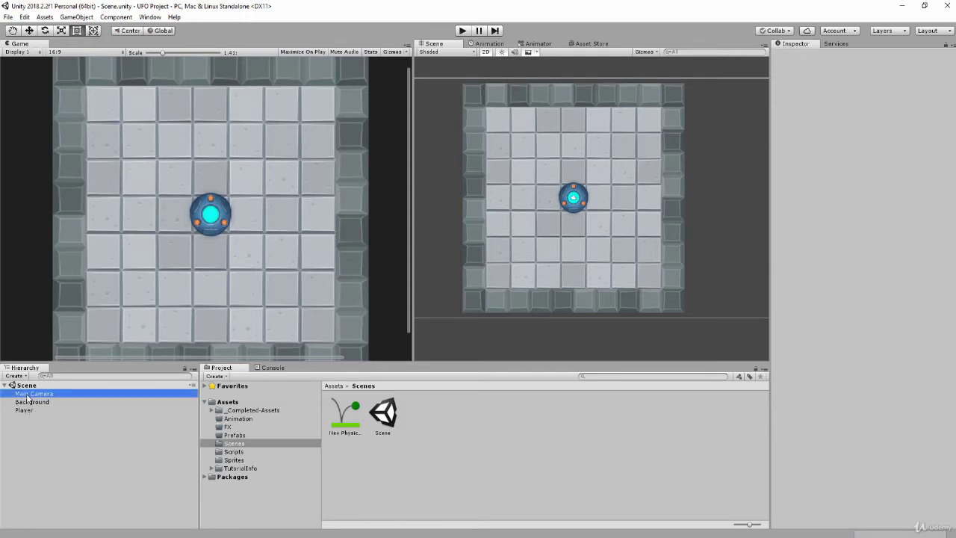
left_click_drag(27, 396, 28, 412)
left_click_drag(28, 413, 29, 413)
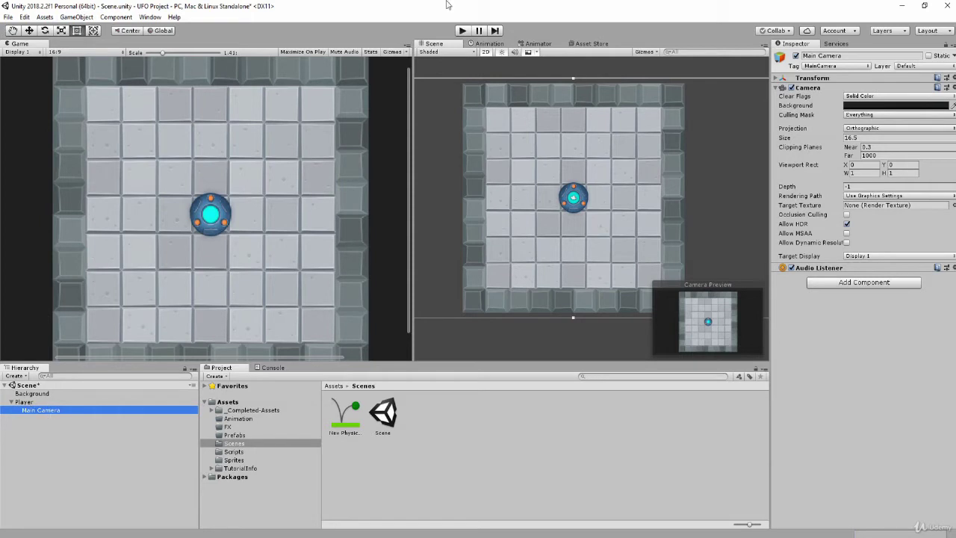
left_click(463, 32)
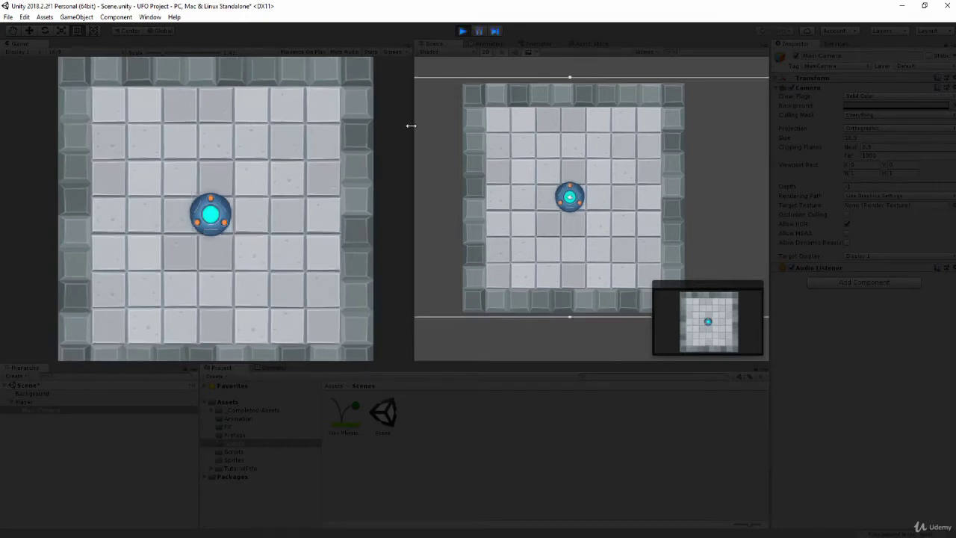
Steer the UFO left, up, right and down, watching the Game view spin with it
key("Left")
key("Up")
key("Right")
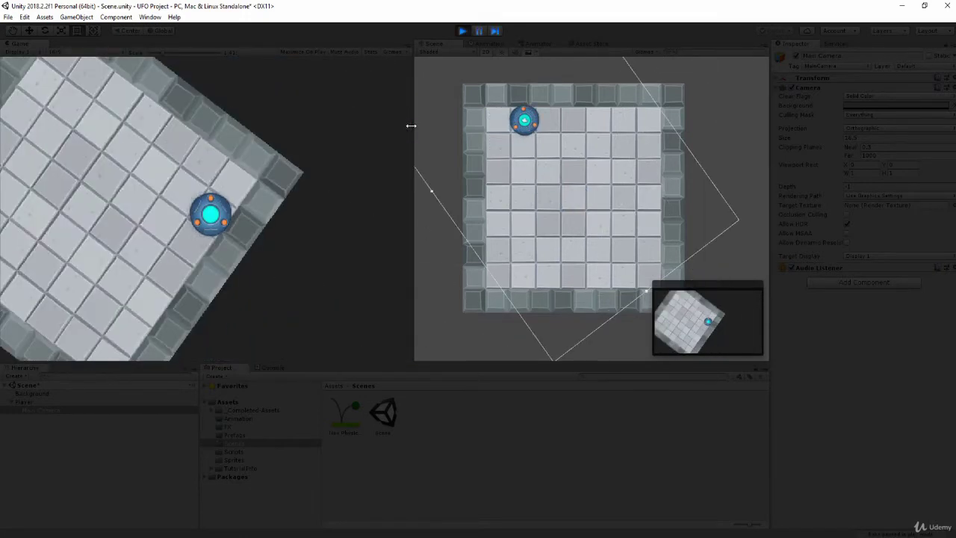
key("Down")
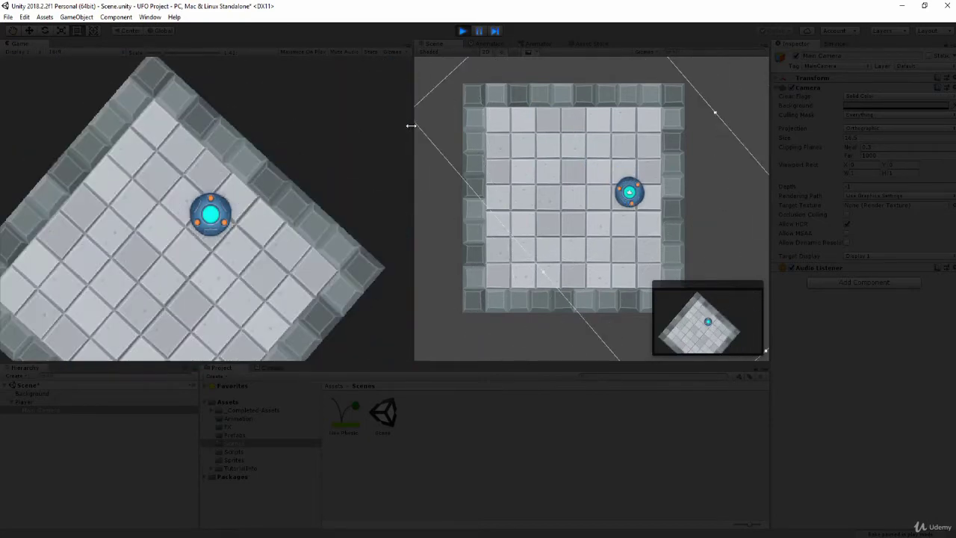
key("Up")
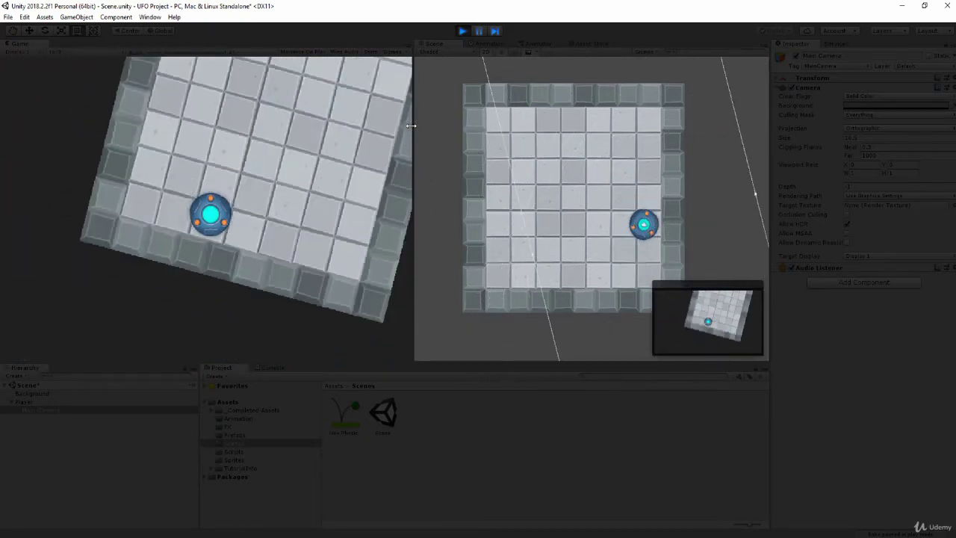
key("Left")
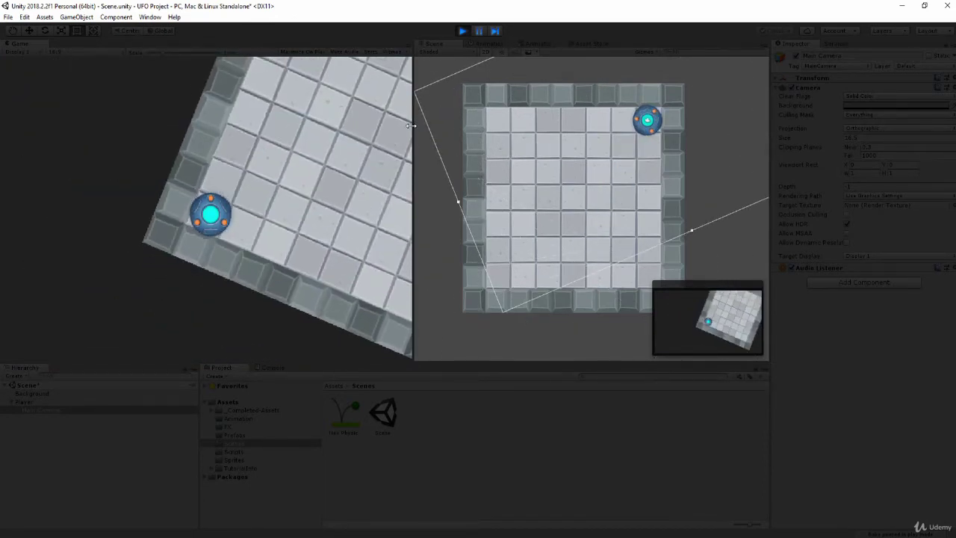
Exit Play mode and drag Main Camera out of Player to the Hierarchy's top level
left_click(464, 31)
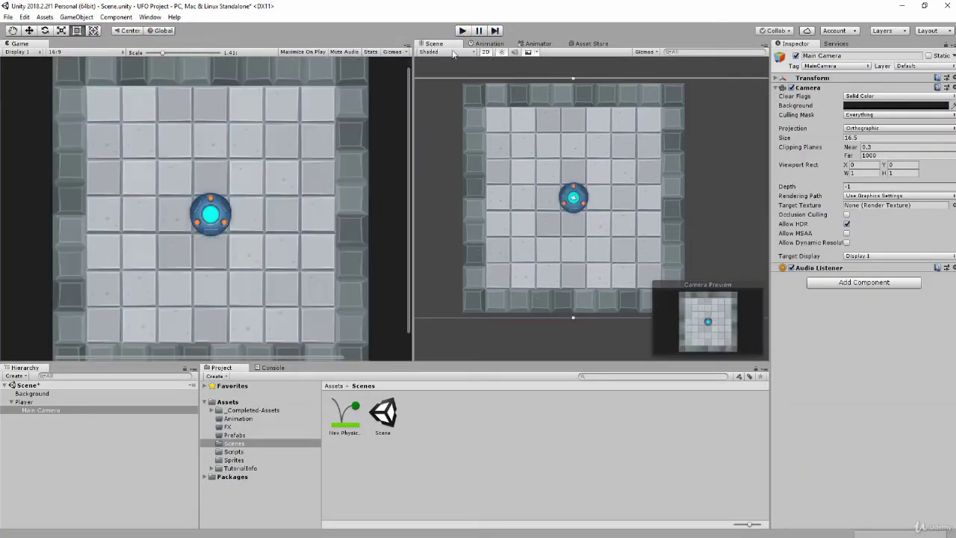
left_click(43, 413)
left_click_drag(43, 413, 33, 390)
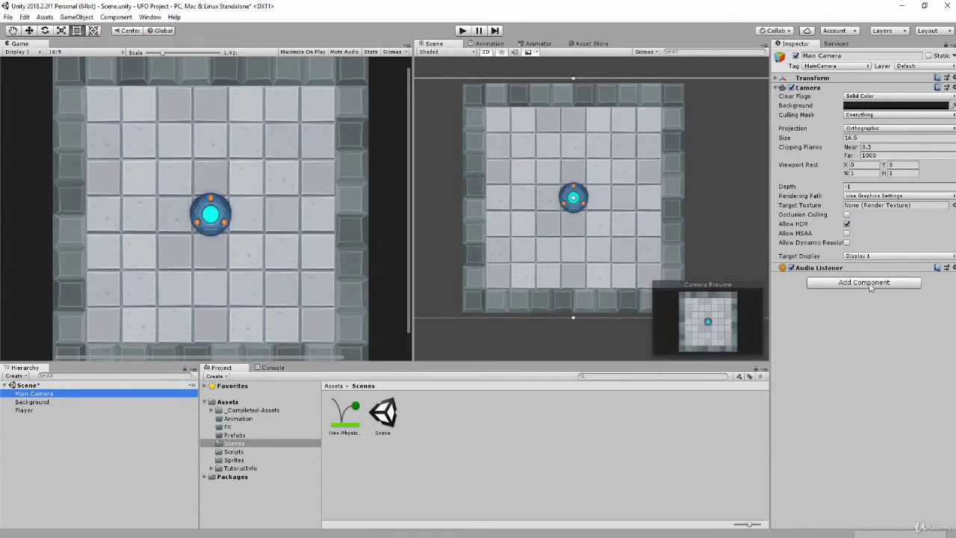
Add a new script component named CameraController to Main Camera
left_click(870, 287)
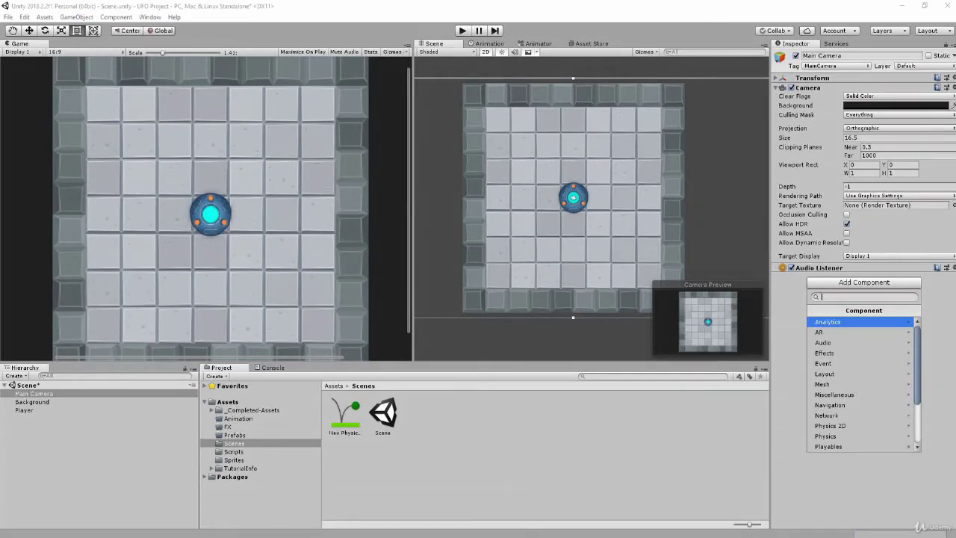
type("CameraC")
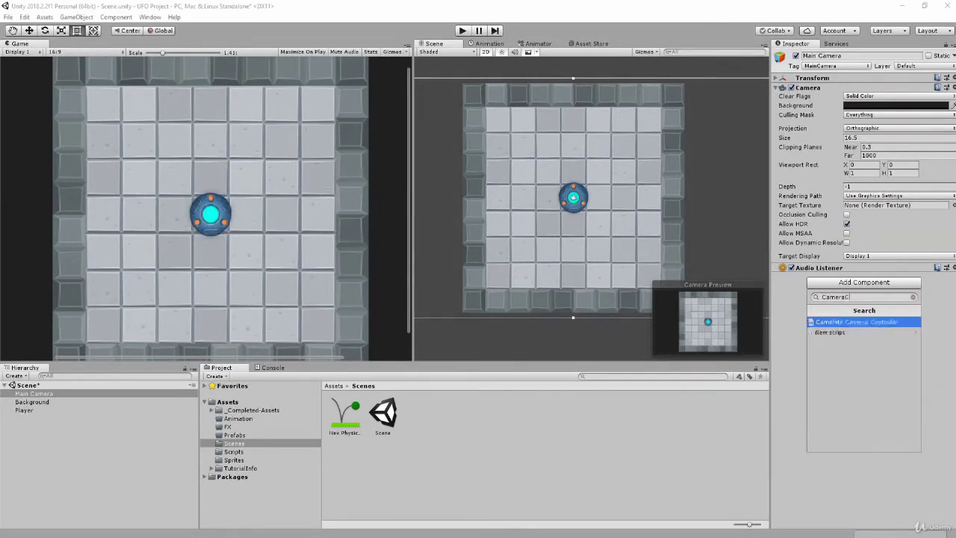
type("ontroller")
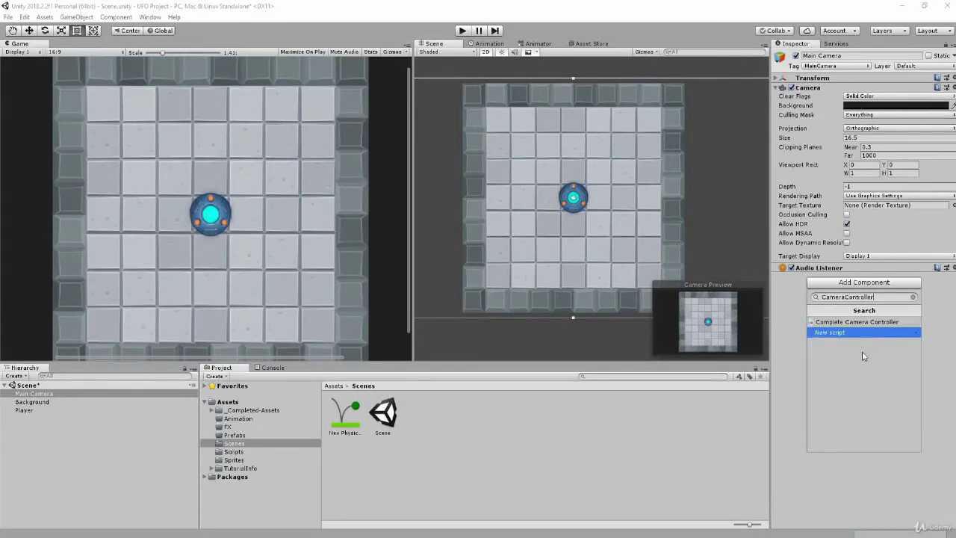
left_click(830, 334)
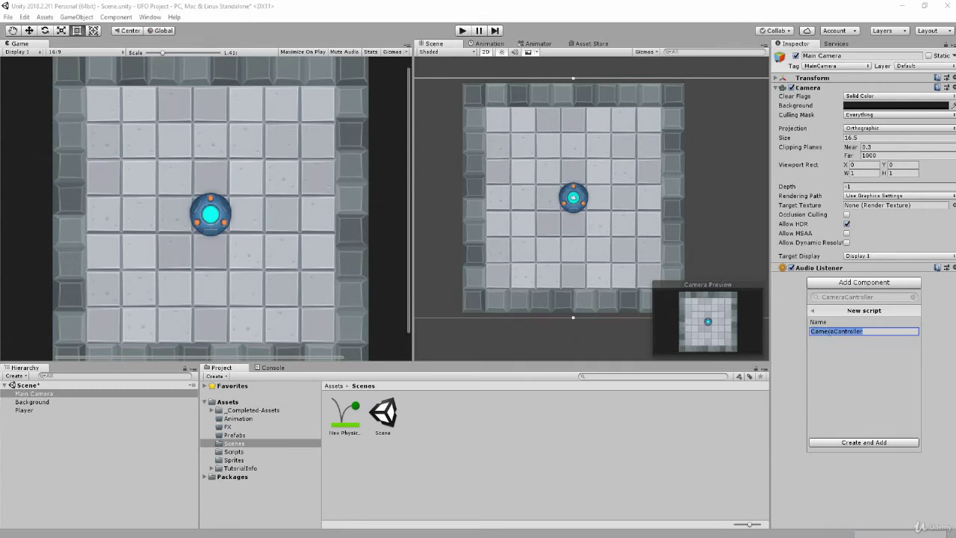
left_click(863, 443)
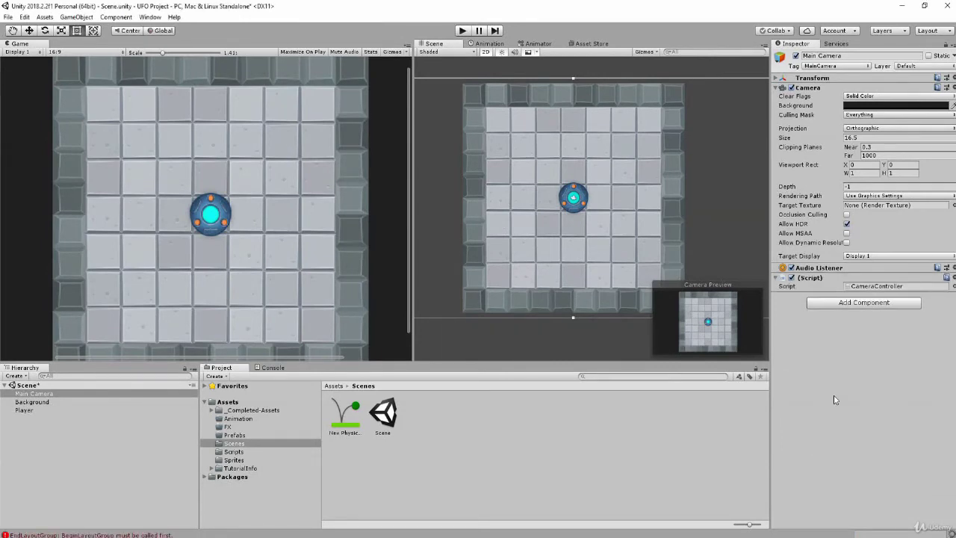
Move the new CameraController script from Assets into the Scripts folder
left_click(828, 287)
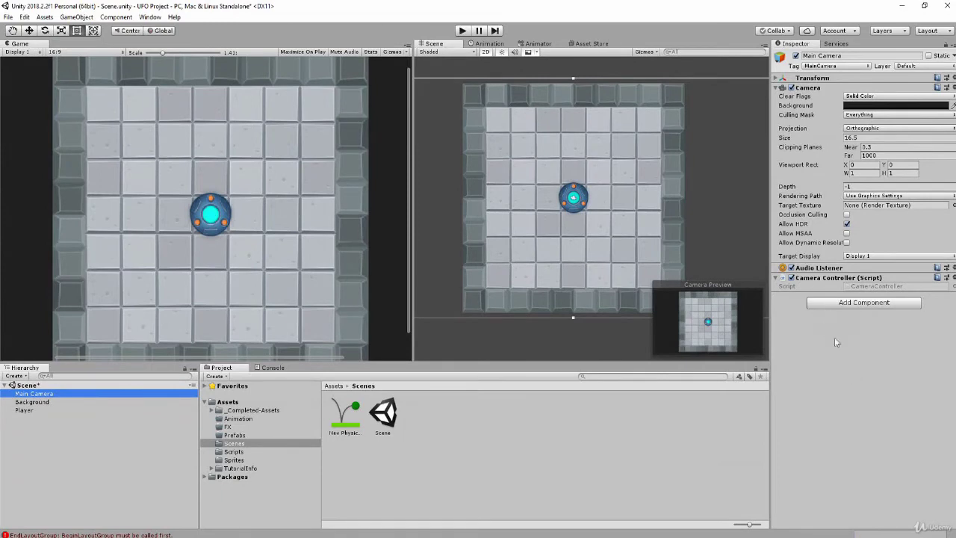
left_click(231, 402)
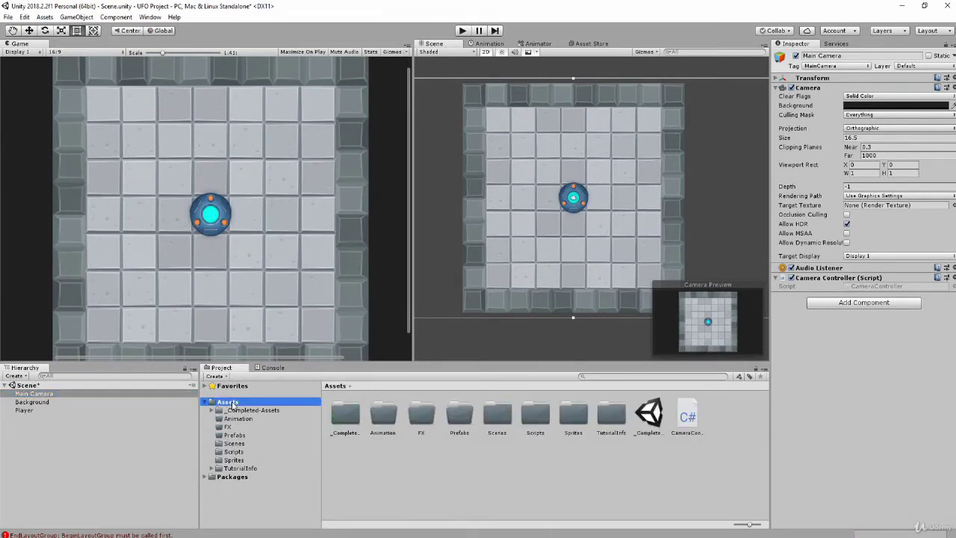
left_click(690, 424)
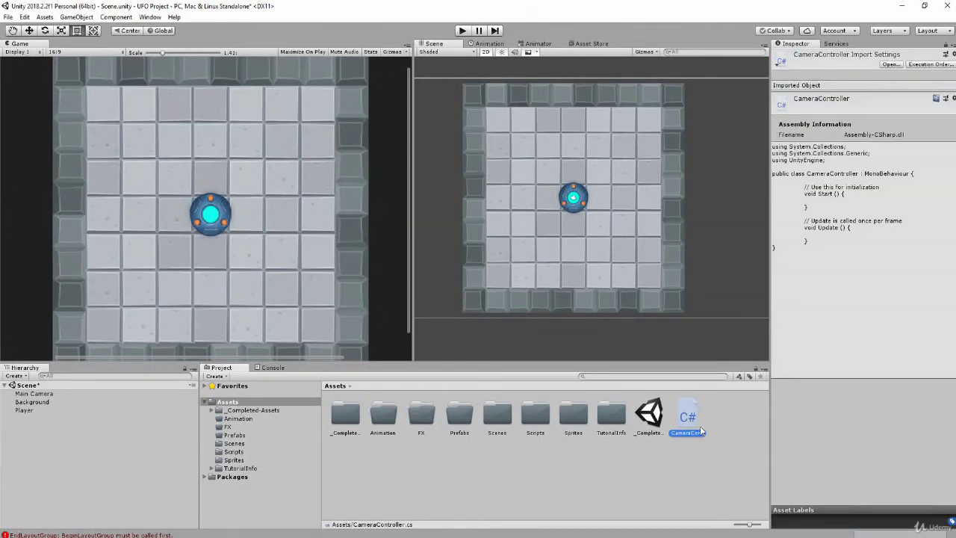
mouse_move(681, 427)
left_mouse_down()
mouse_move(522, 454)
mouse_move(230, 455)
left_mouse_up()
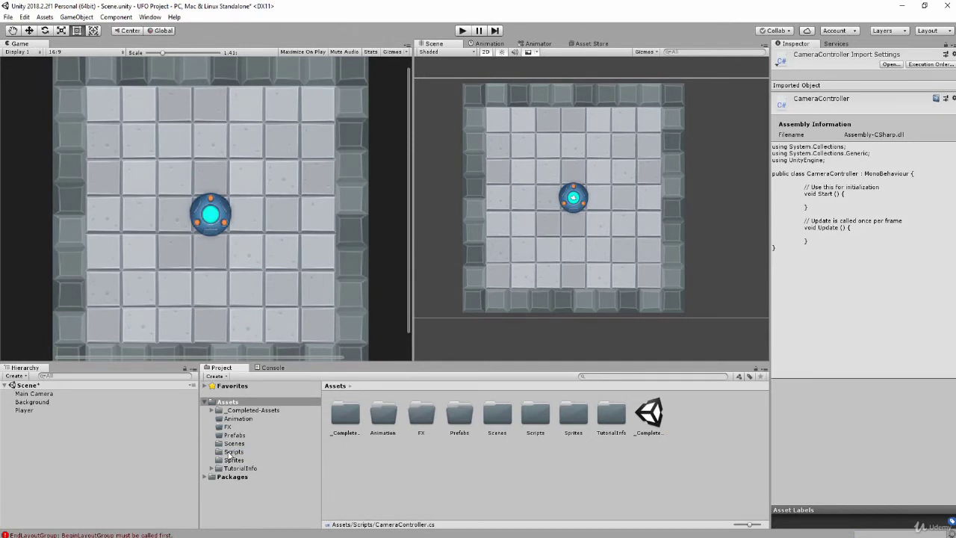
left_click(230, 452)
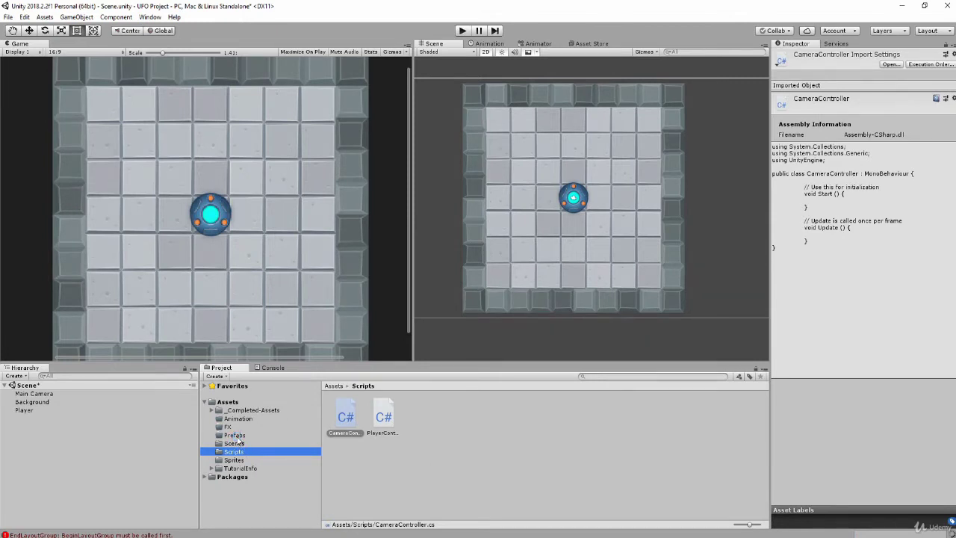
Browse the Prefabs and Scenes folders, then select CameraController in Scripts
left_click(235, 436)
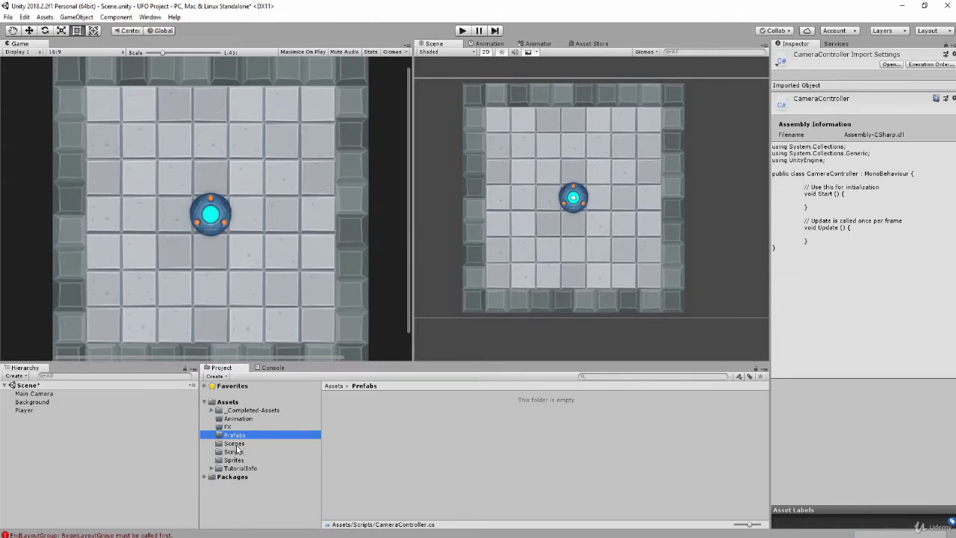
left_click(236, 445)
left_click(235, 452)
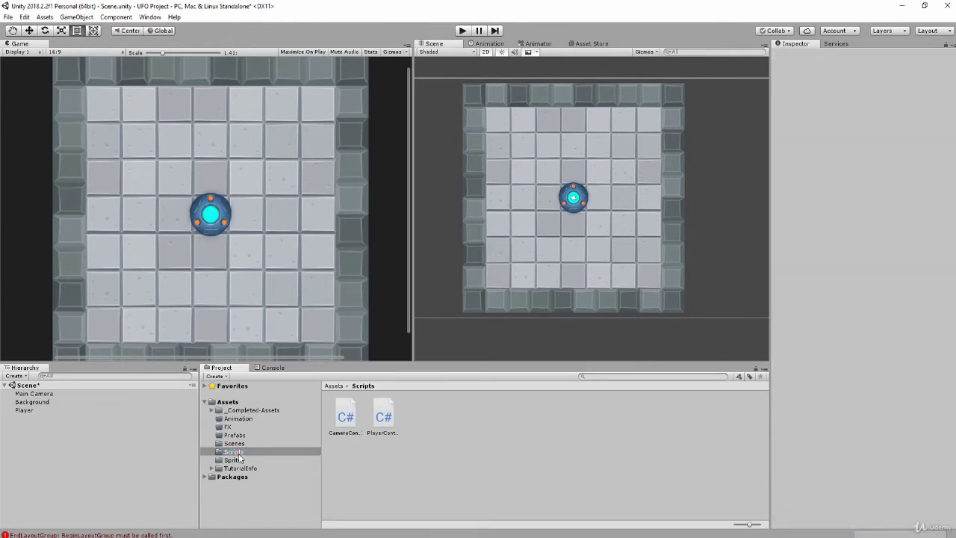
left_click(342, 425)
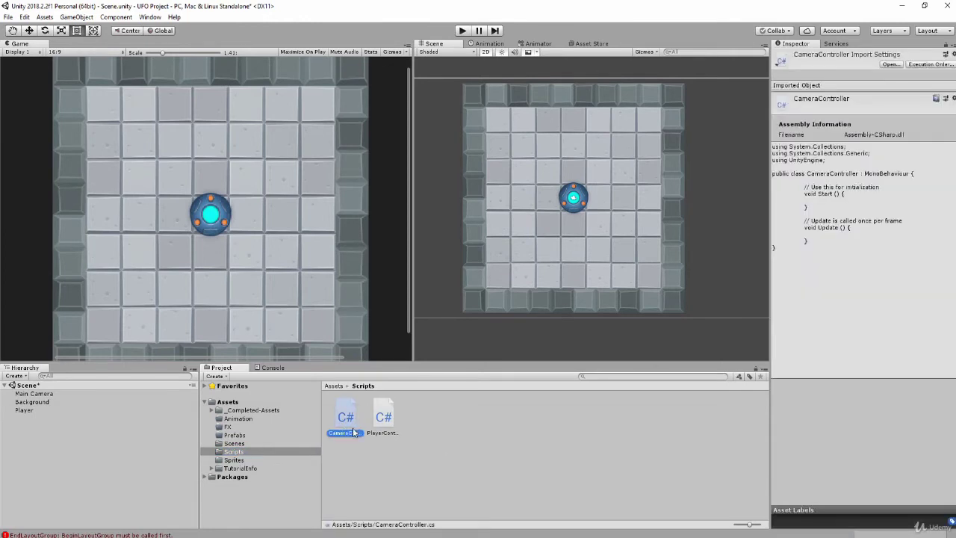
Open CameraController.cs in Visual Studio using Open C# Project
right_click(345, 419)
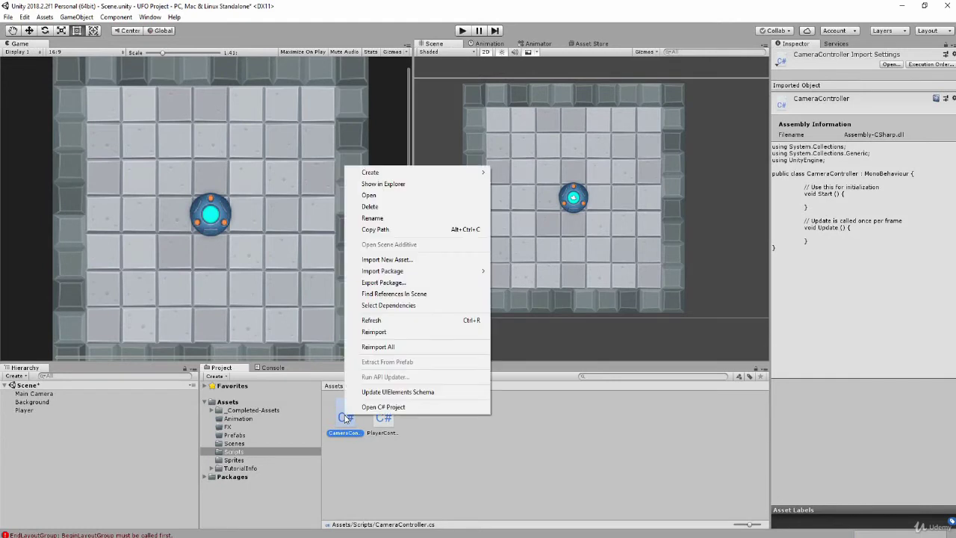
left_click(384, 410)
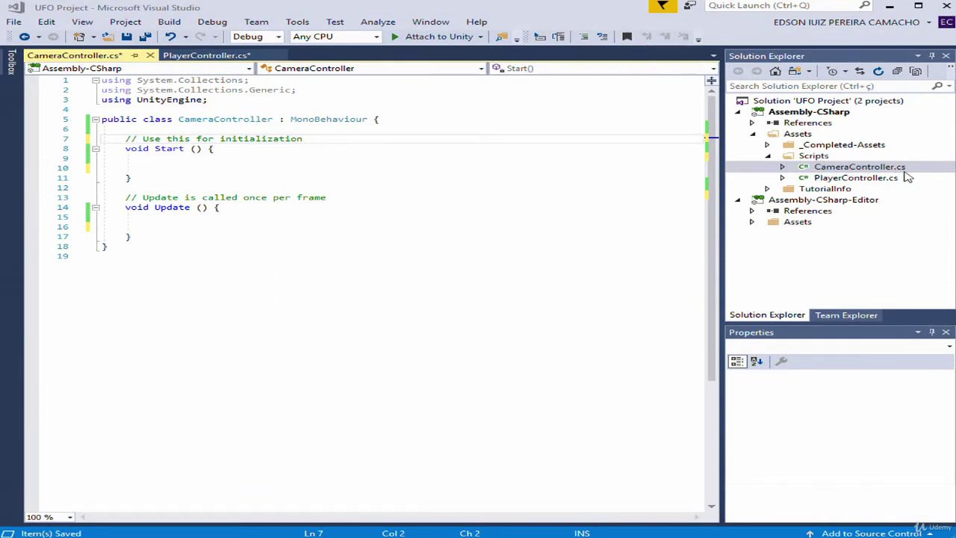
Add an '//Access to player' comment and a 'private GameObject player;' field to the class
left_click(419, 118)
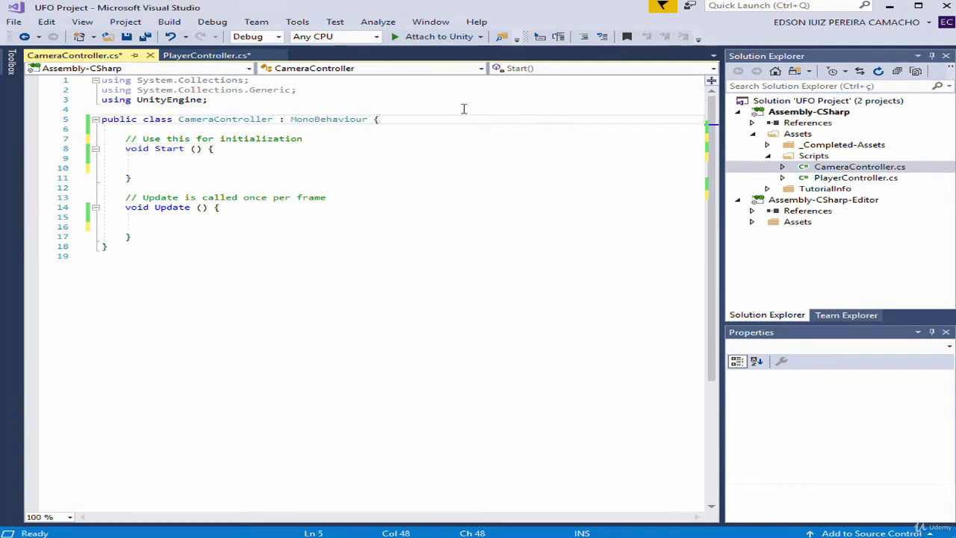
key("Return")
key("Return")
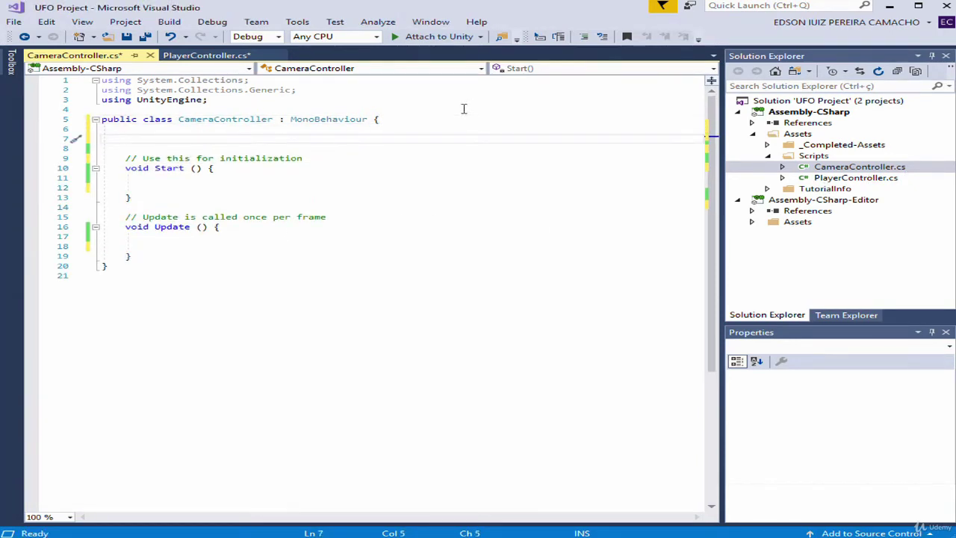
type("//A")
type("cc")
type("ess to")
key("BackSpace")
key("BackSpace")
type("o ")
type("player")
key("Return")
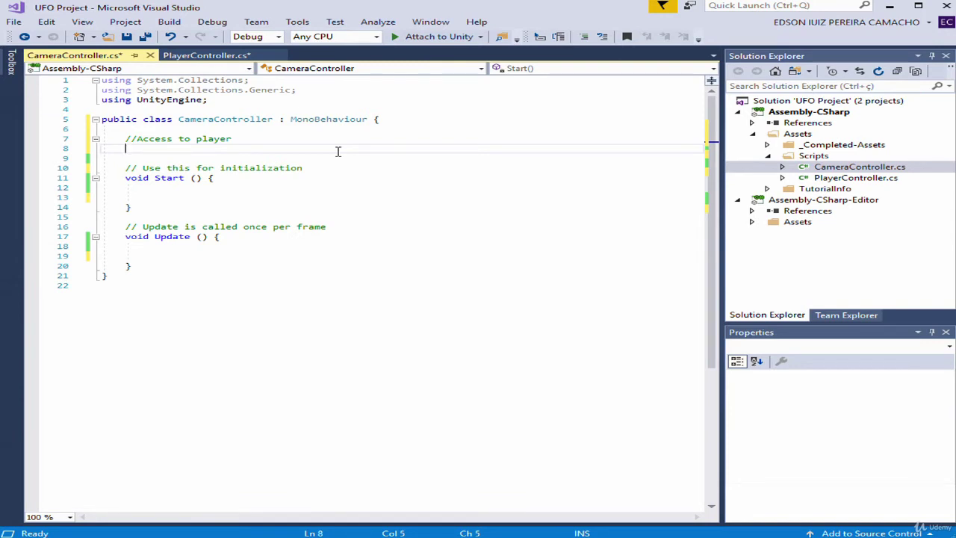
type("private")
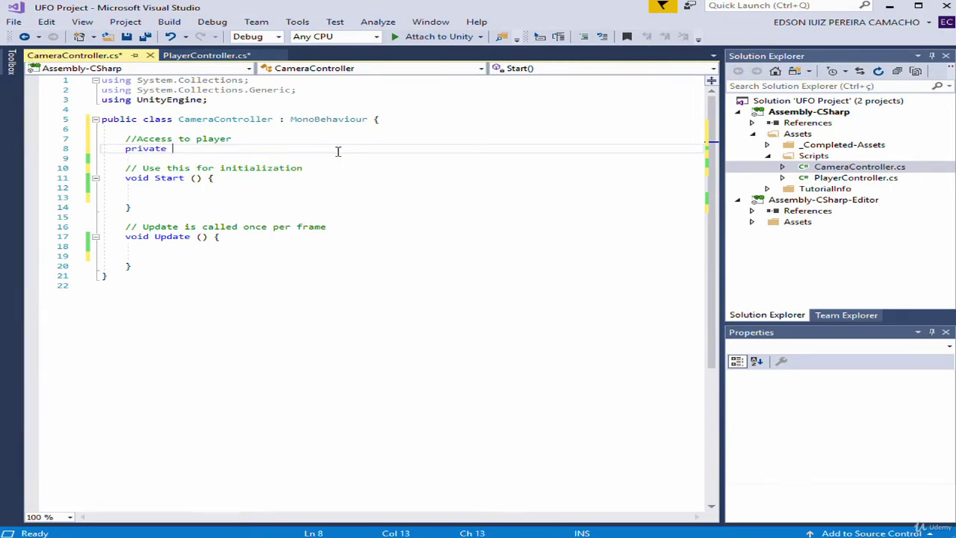
type(" Ga")
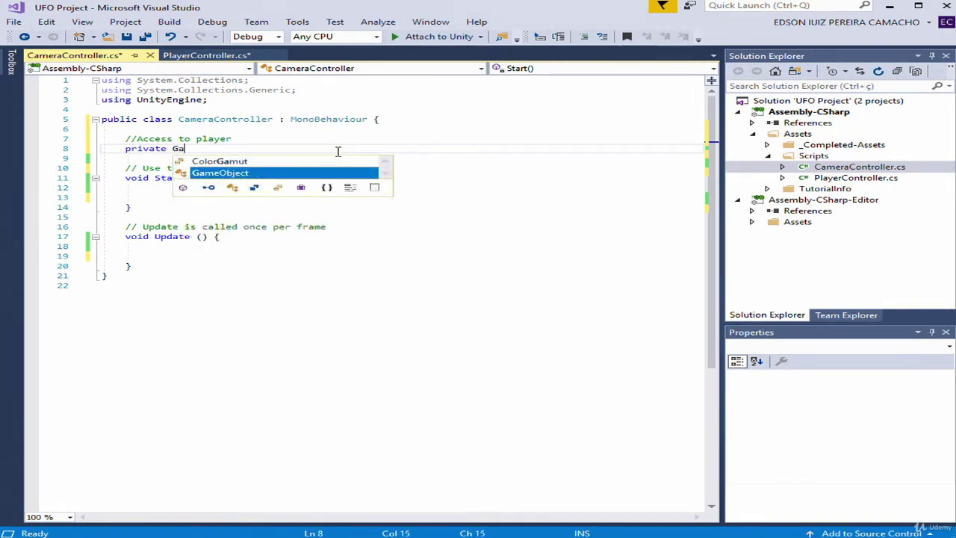
type("me")
key("Tab")
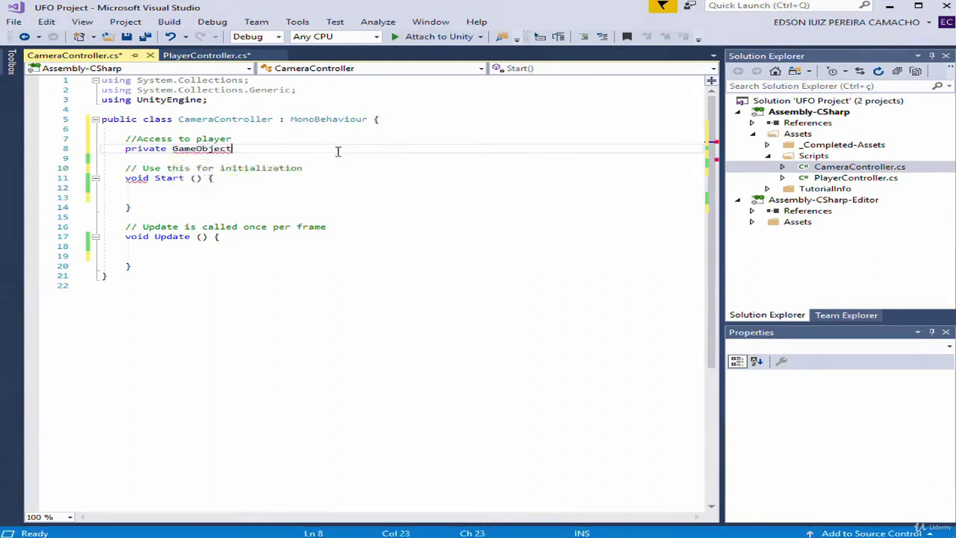
type(" play")
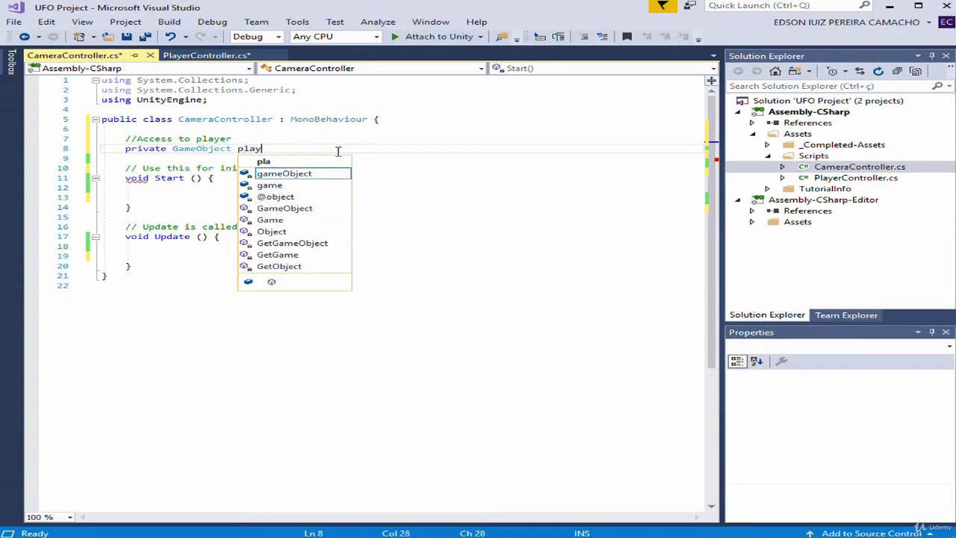
type("er;")
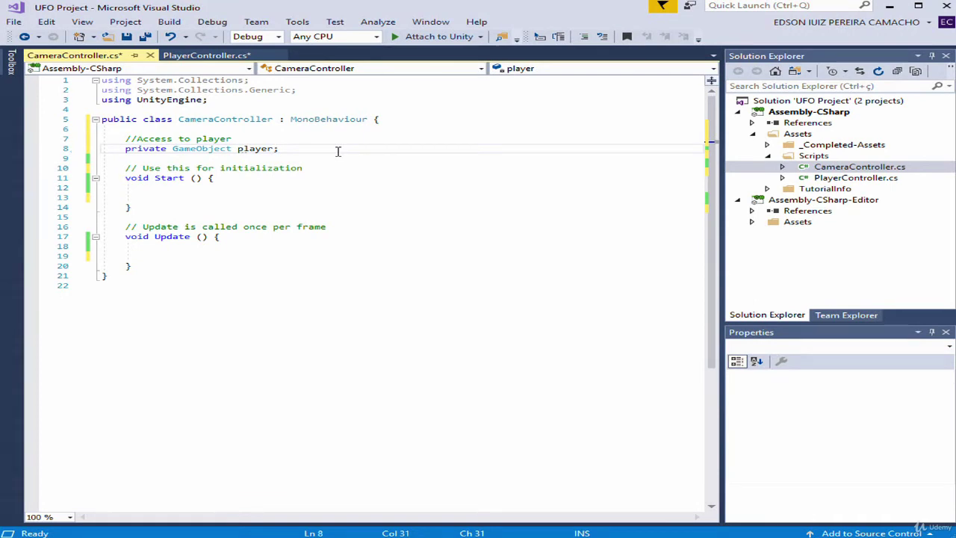
Add a [SerializeField] attribute above the player field
left_click(250, 136)
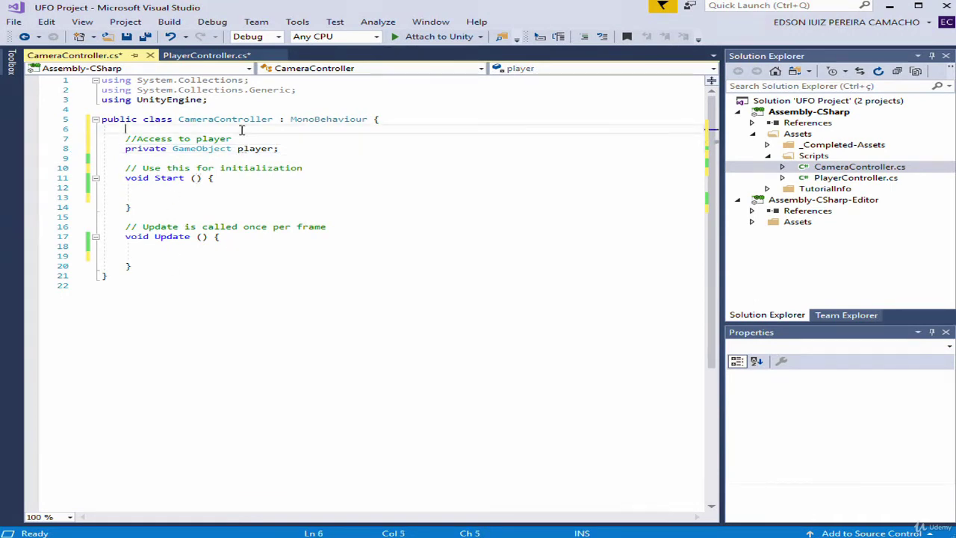
key("Return")
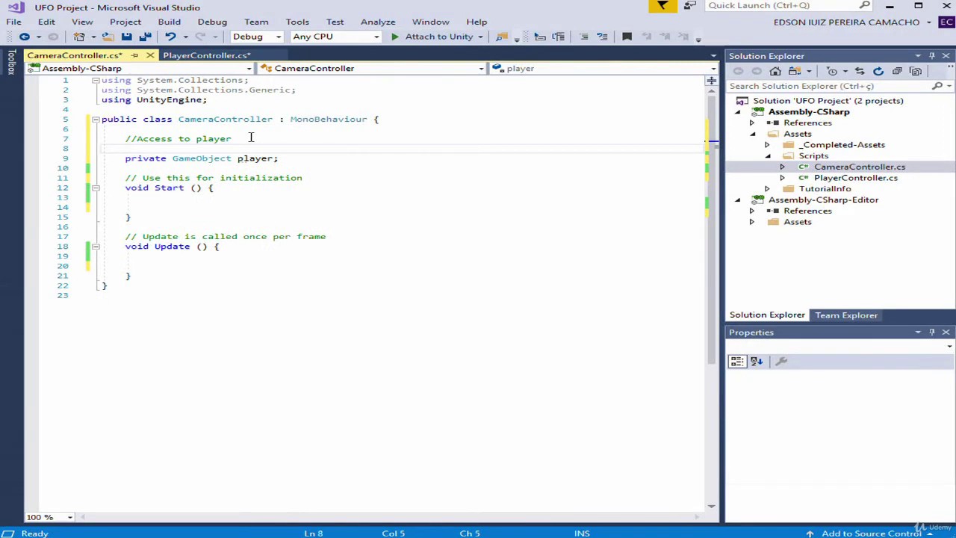
type("[")
type("se")
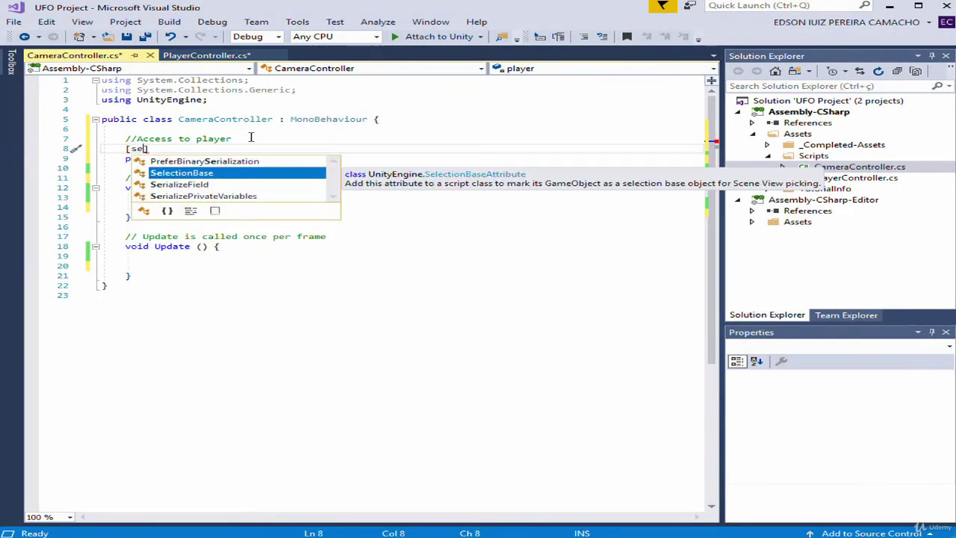
key("Down")
key("Tab")
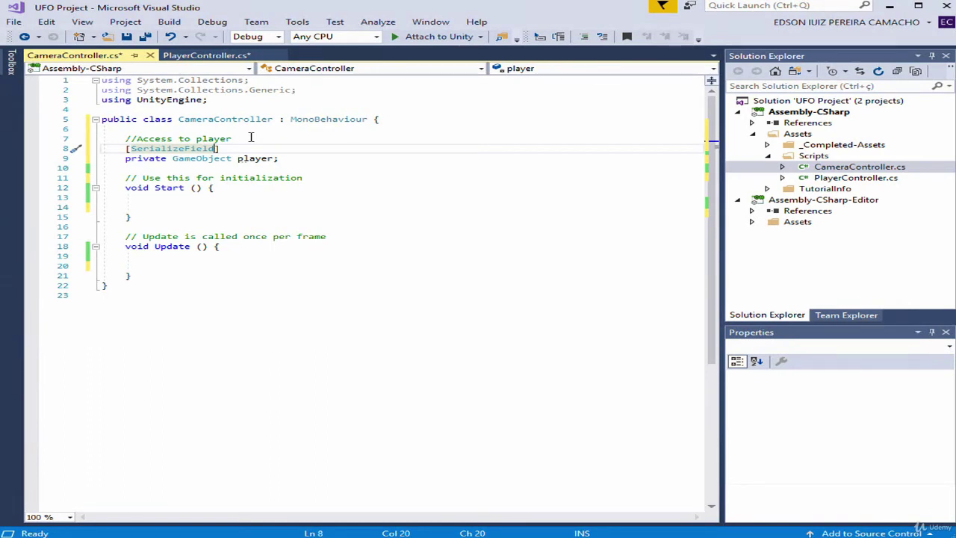
key("Down")
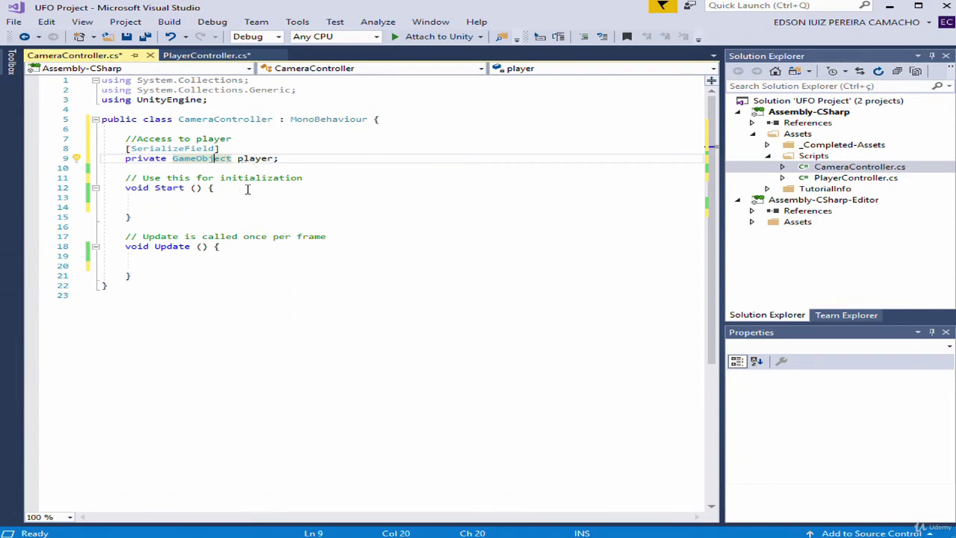
Insert a blank line inside the Start method
left_click(243, 187)
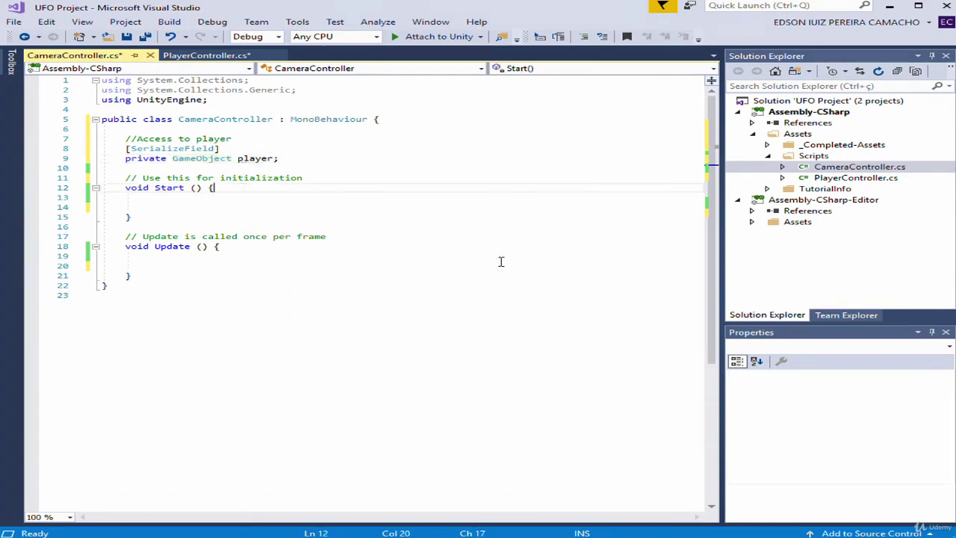
key("Return")
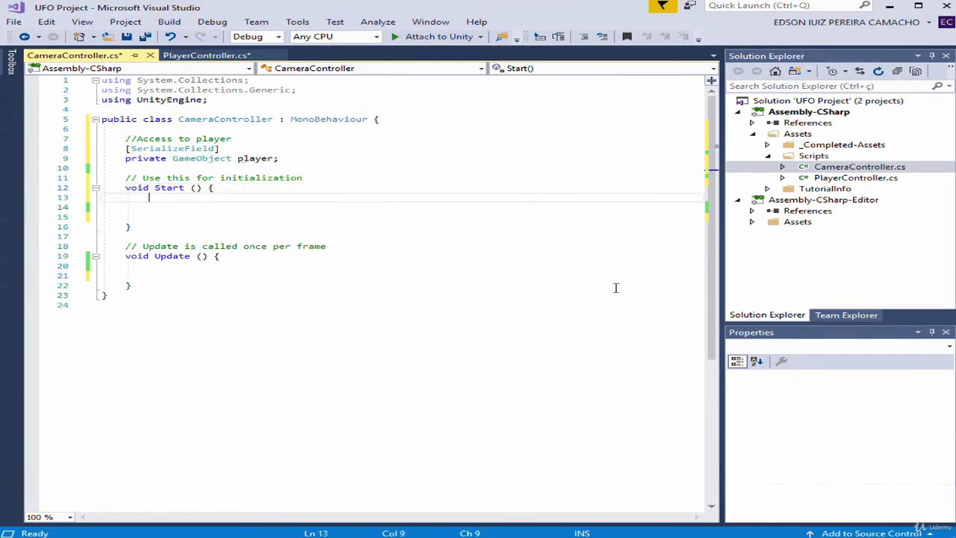
key("Return")
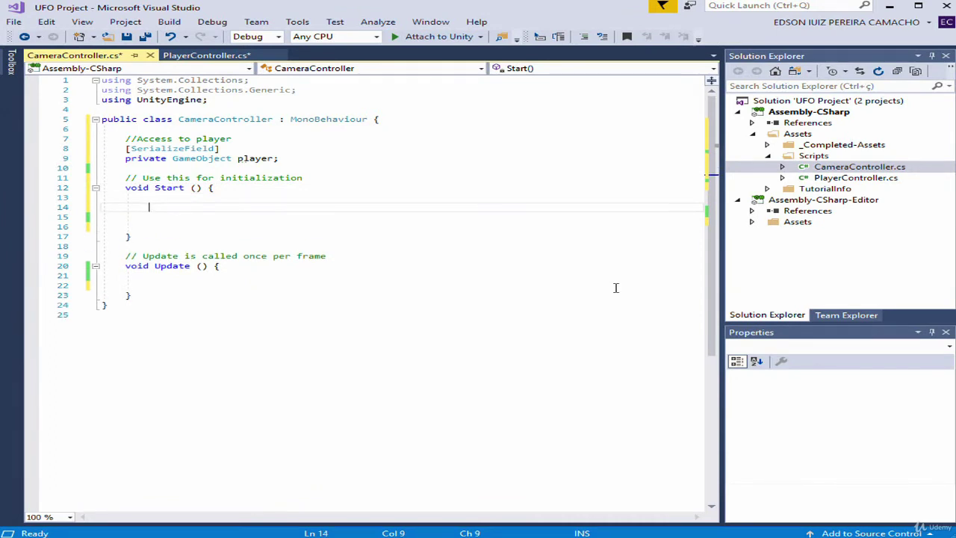
key("Delete")
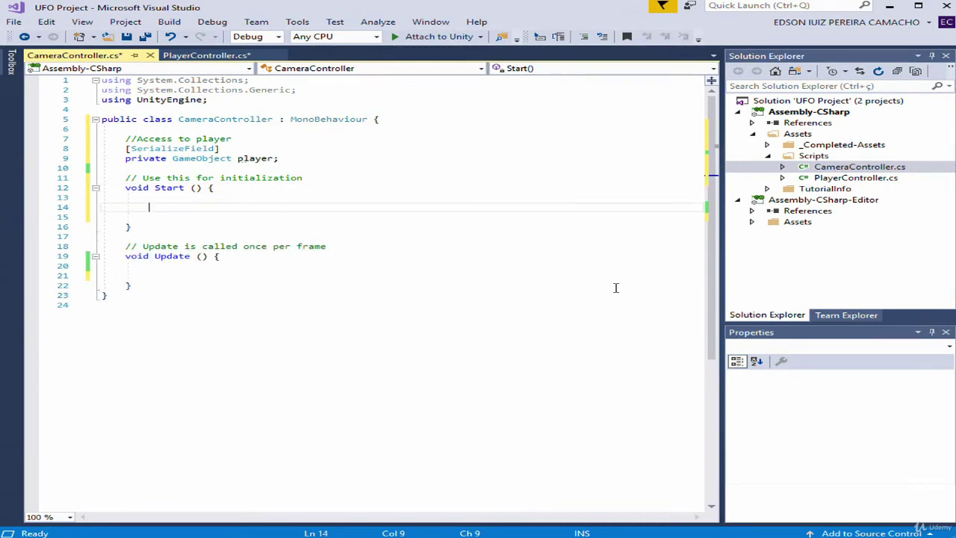
left_click(313, 154)
Below the player field, add a '//Camera Transform' comment and a 'private Verctor3 offset;' field
key("Return")
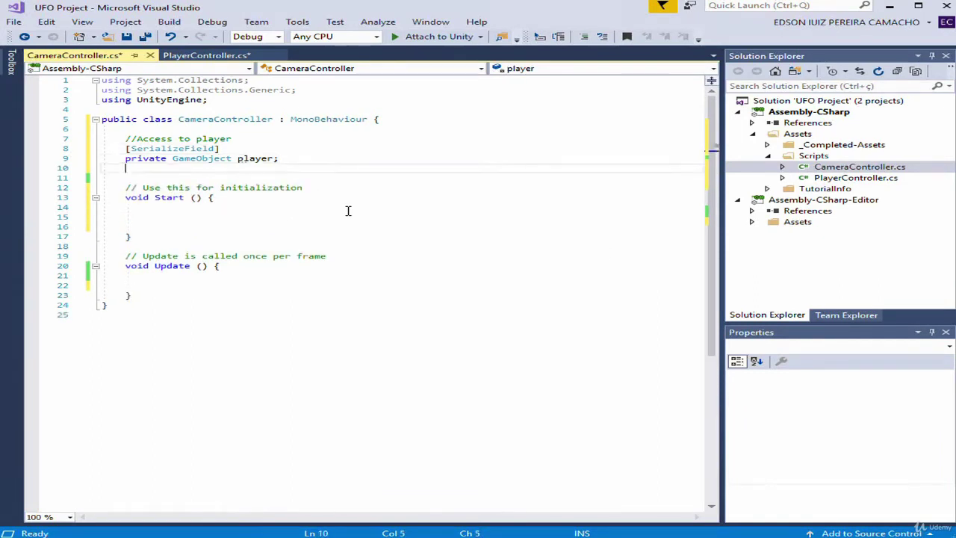
key("Return")
type("//")
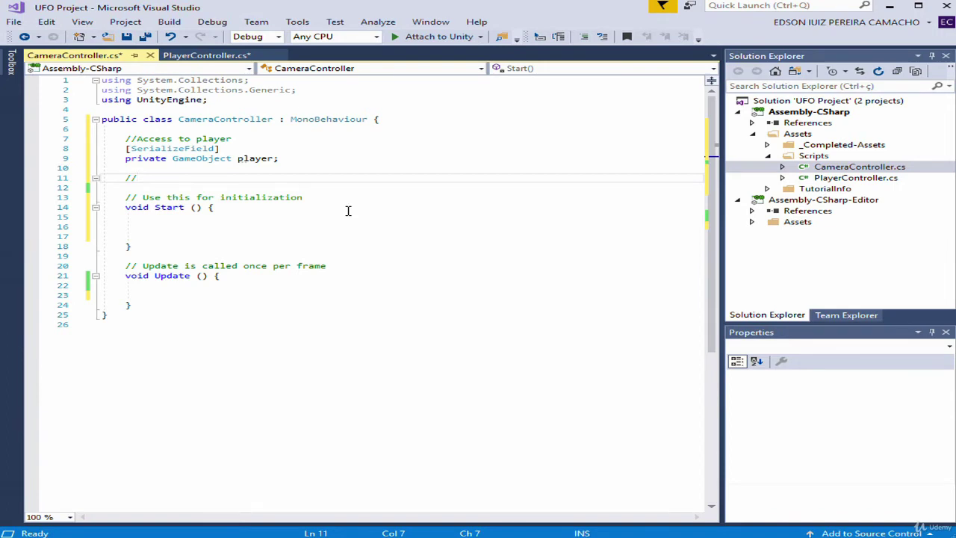
type("Cam")
type("era Transf")
type("orm")
key("Return")
type("p")
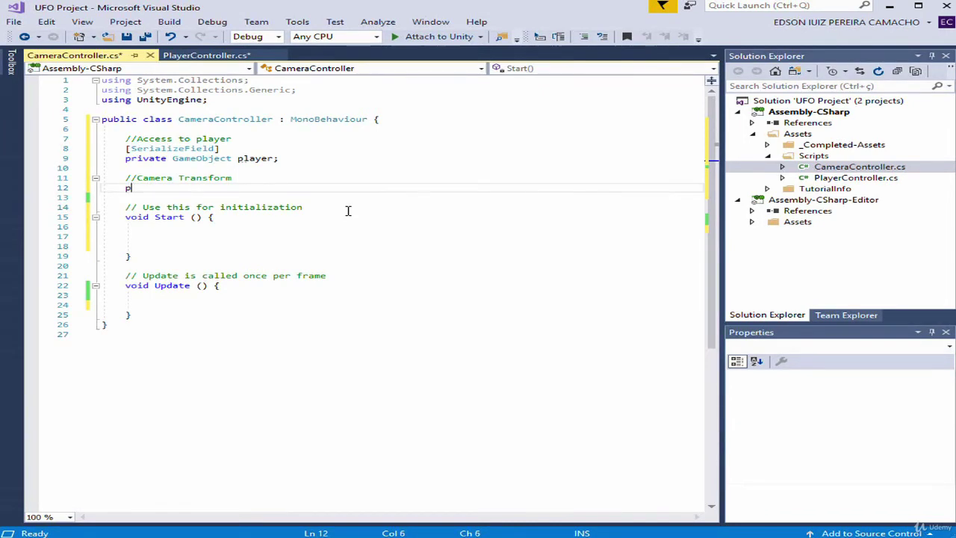
type("rivate V")
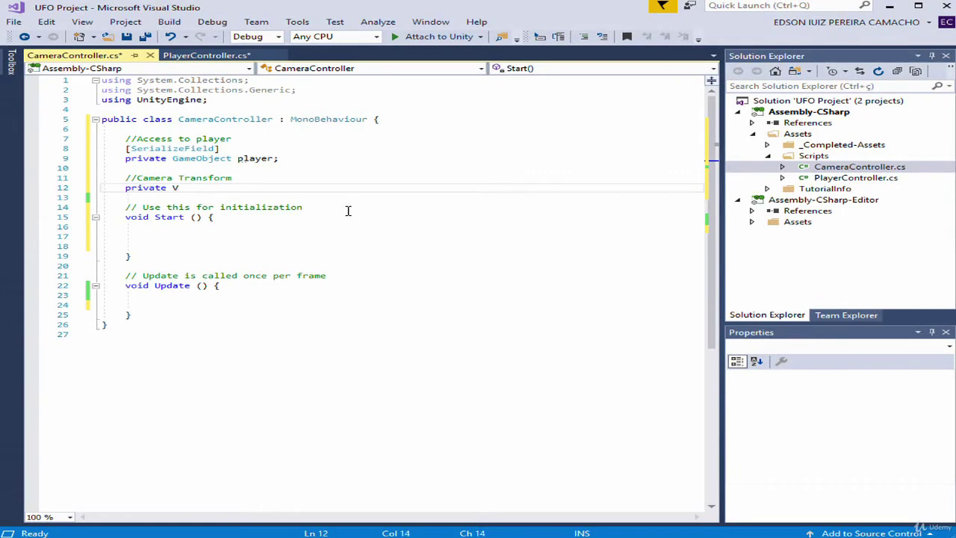
type("erctor")
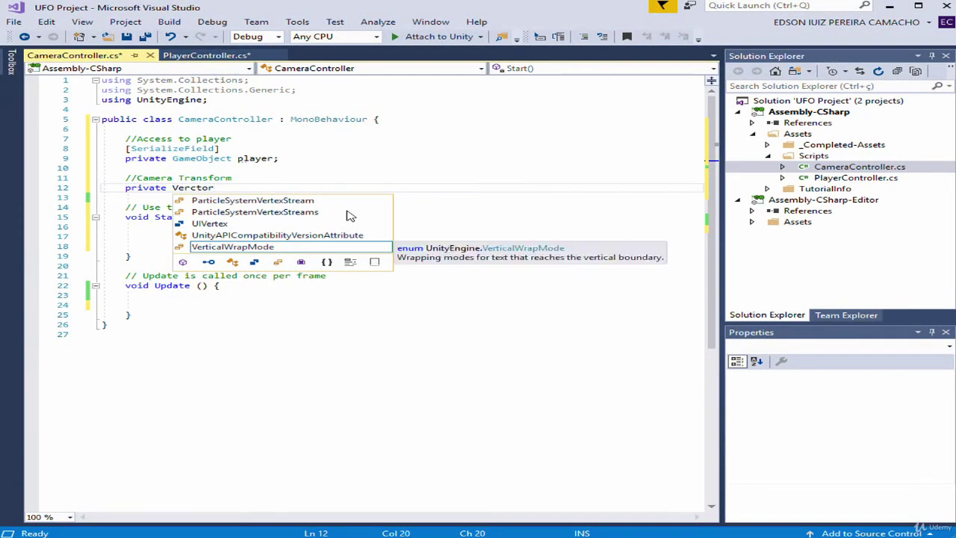
type("3 ")
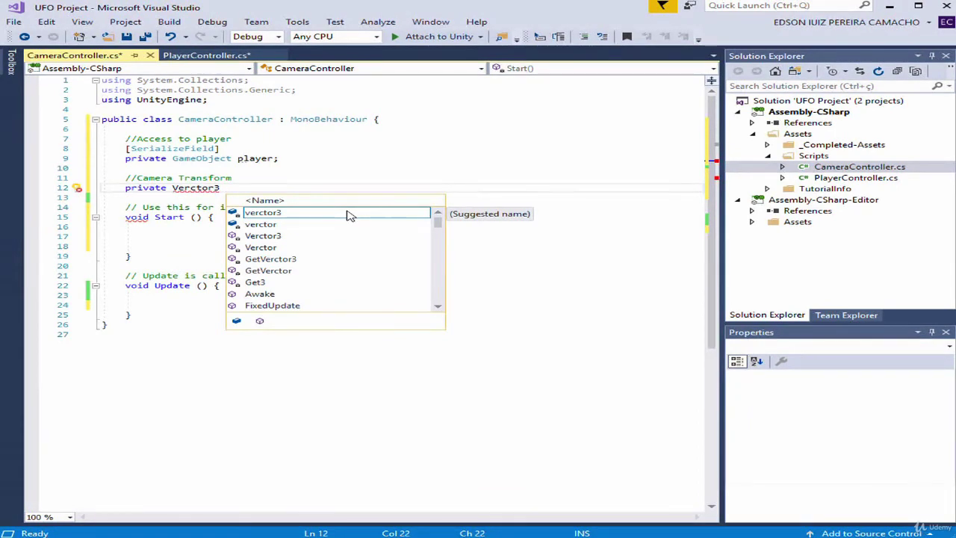
type("off")
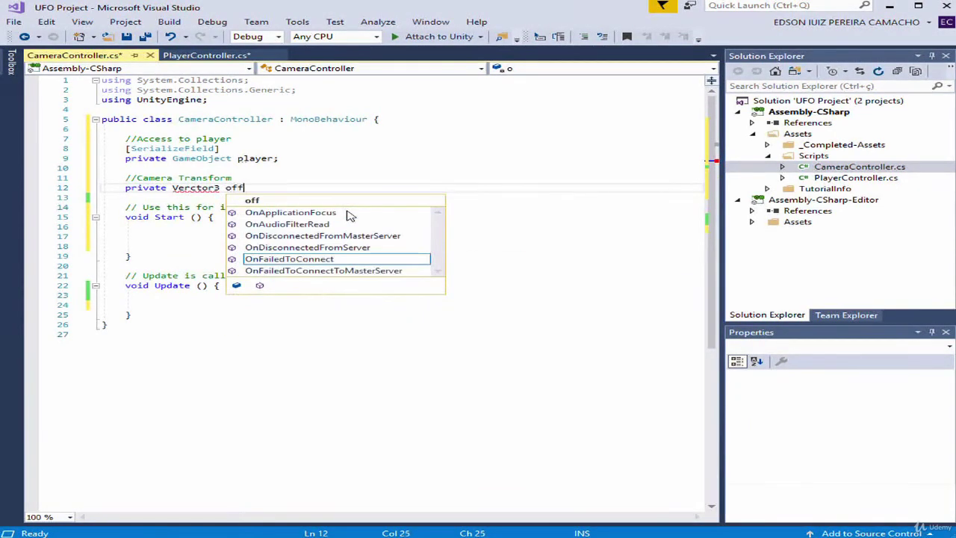
type("set")
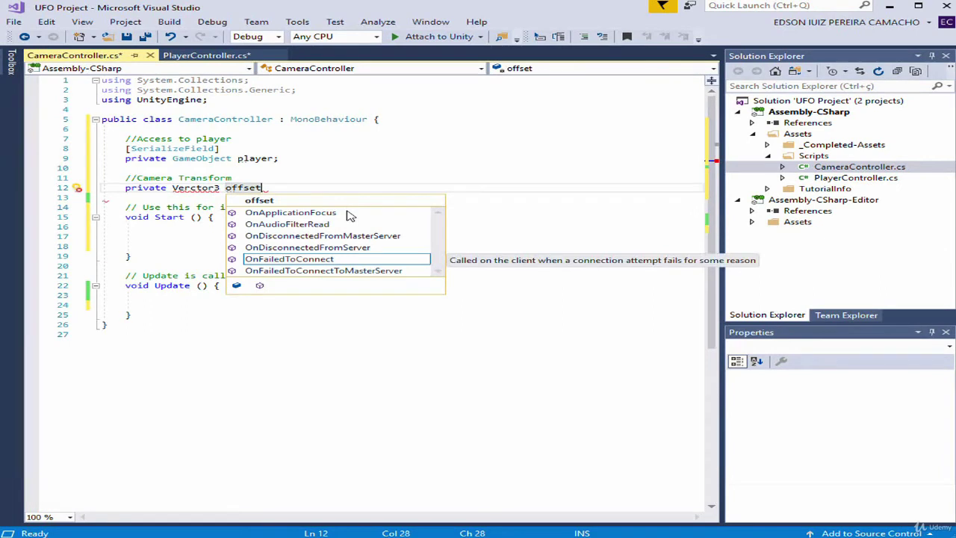
type(";")
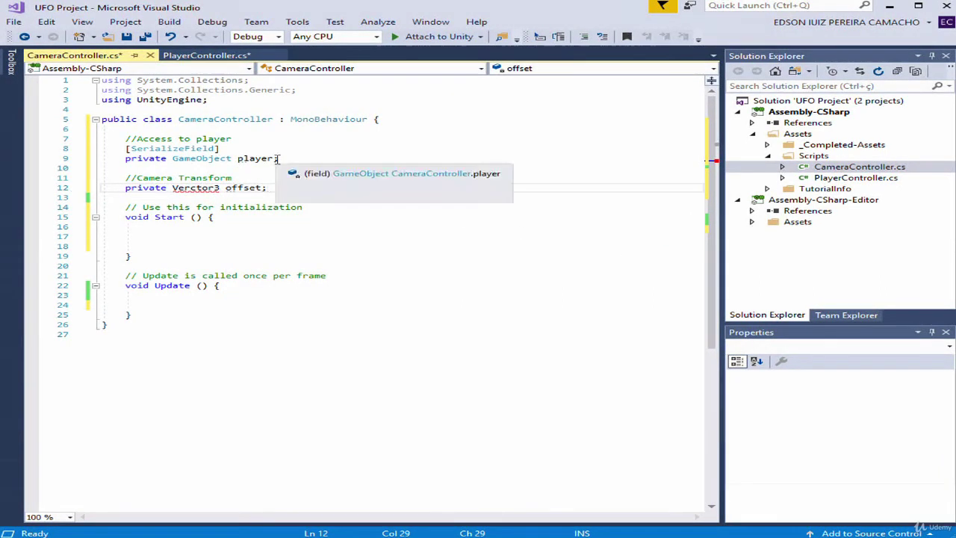
left_click(249, 158)
left_click(272, 189)
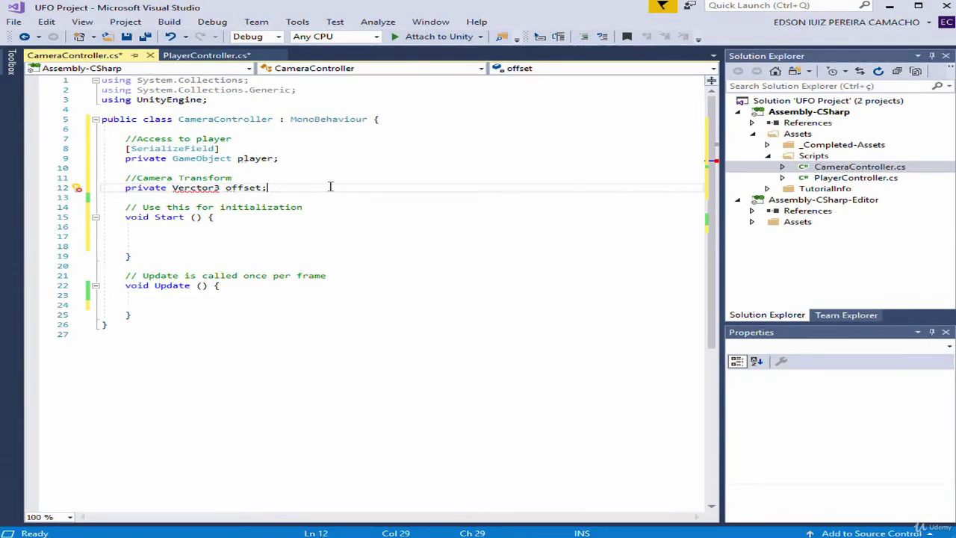
left_click(175, 237)
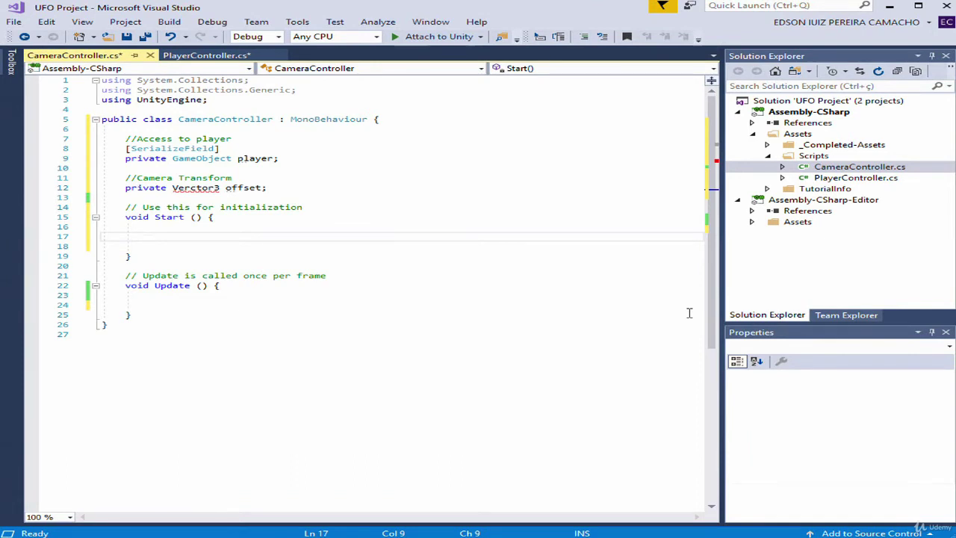
In Start, write 'offset = transform.position - player.transform.position;', correcting both 'postion' typos
type("of")
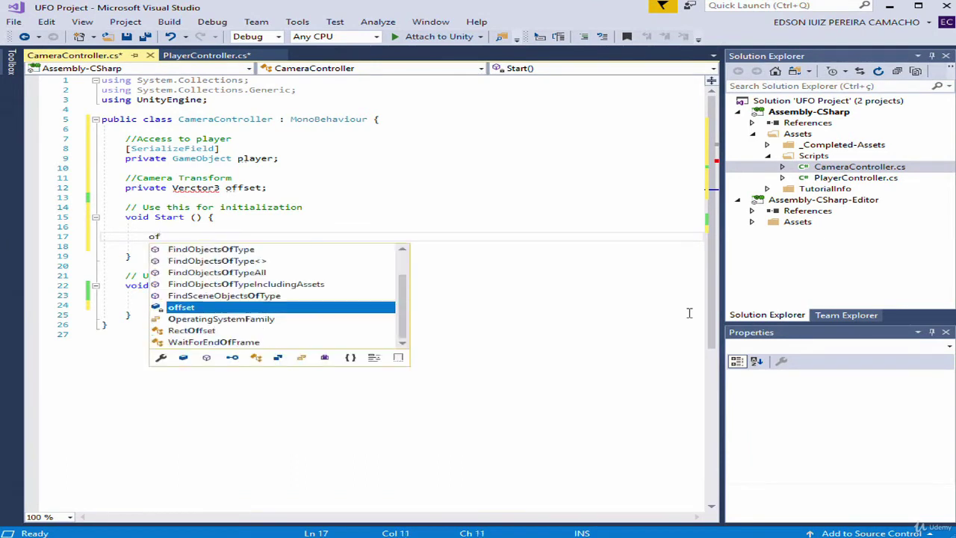
key("Tab")
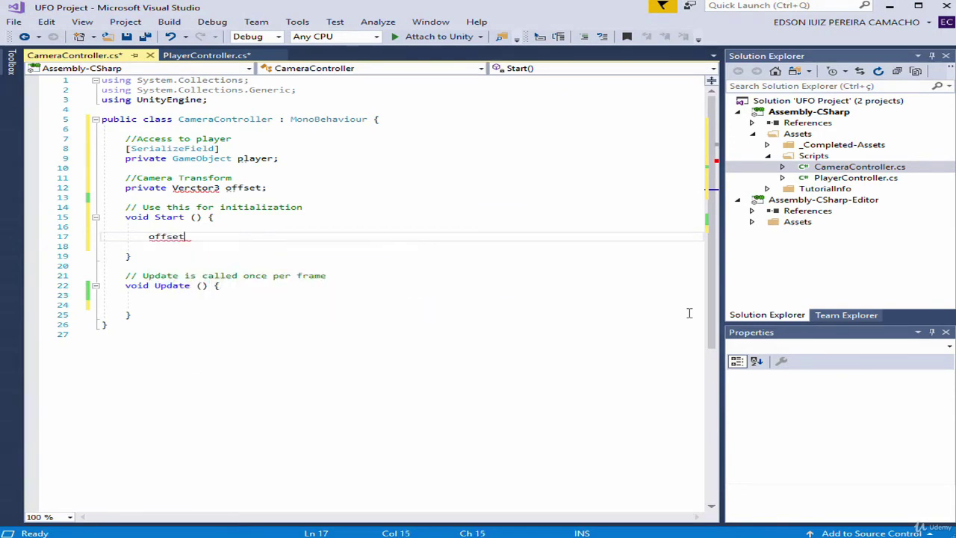
type("= t")
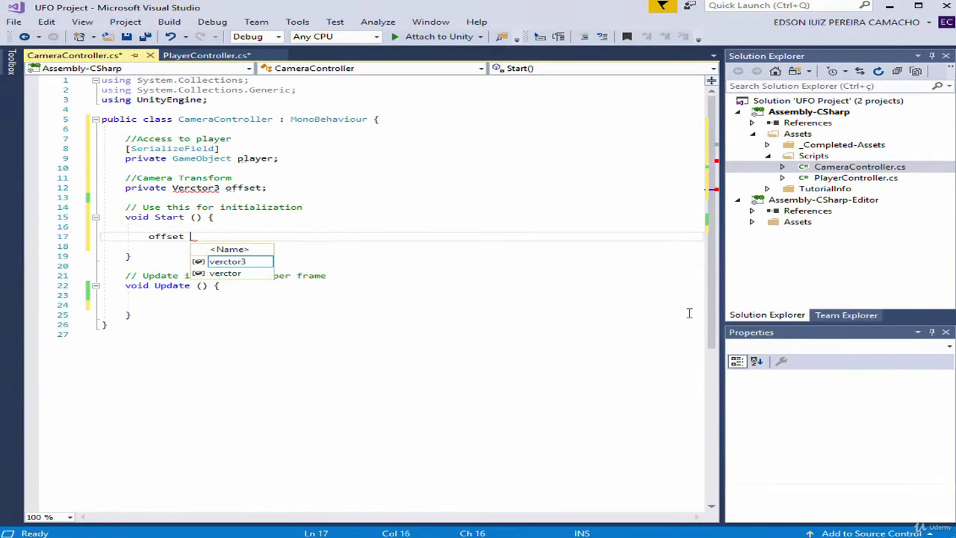
type("ransform")
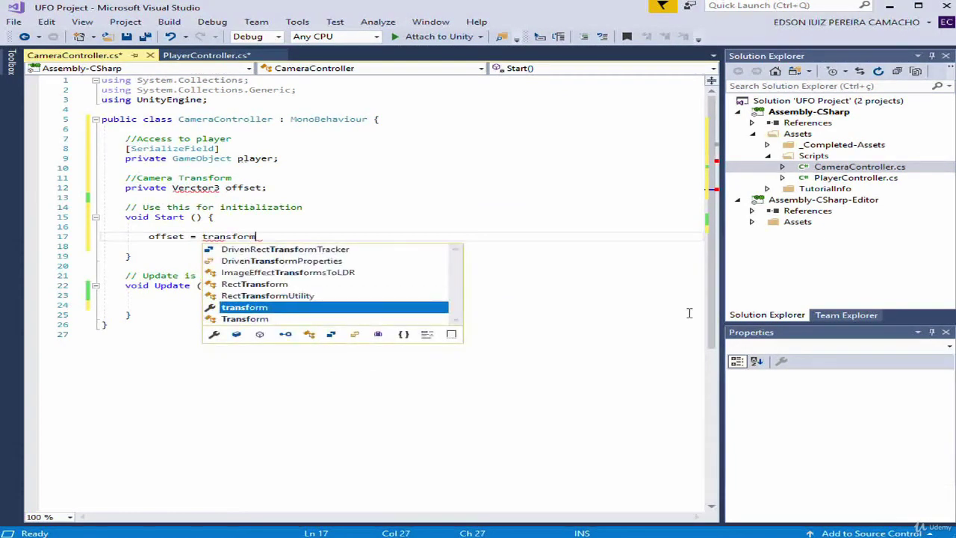
type(".")
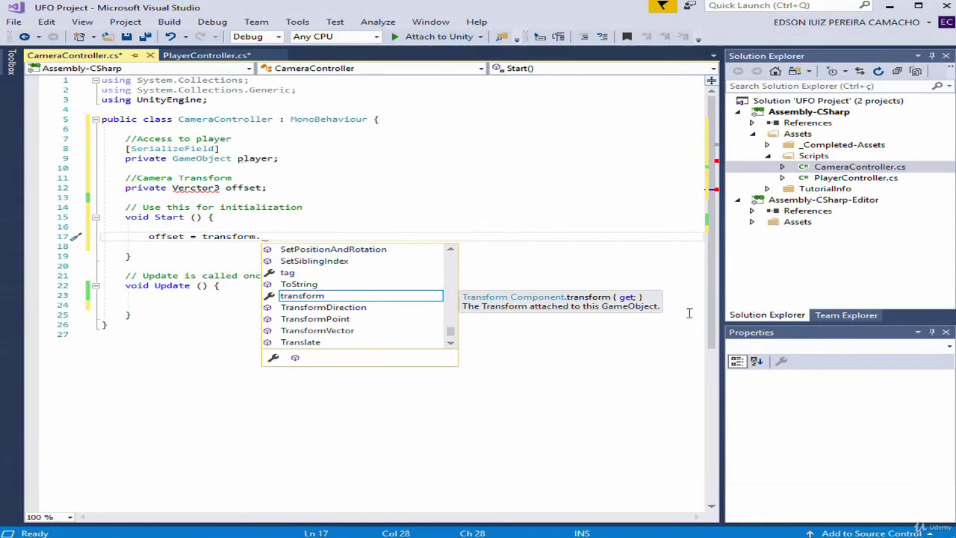
type("postion")
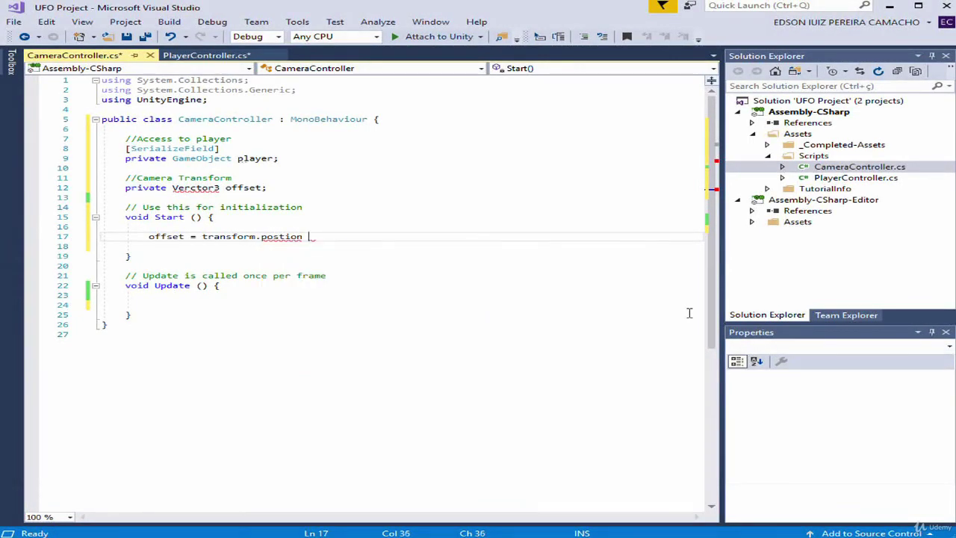
type(" -")
type(" pl")
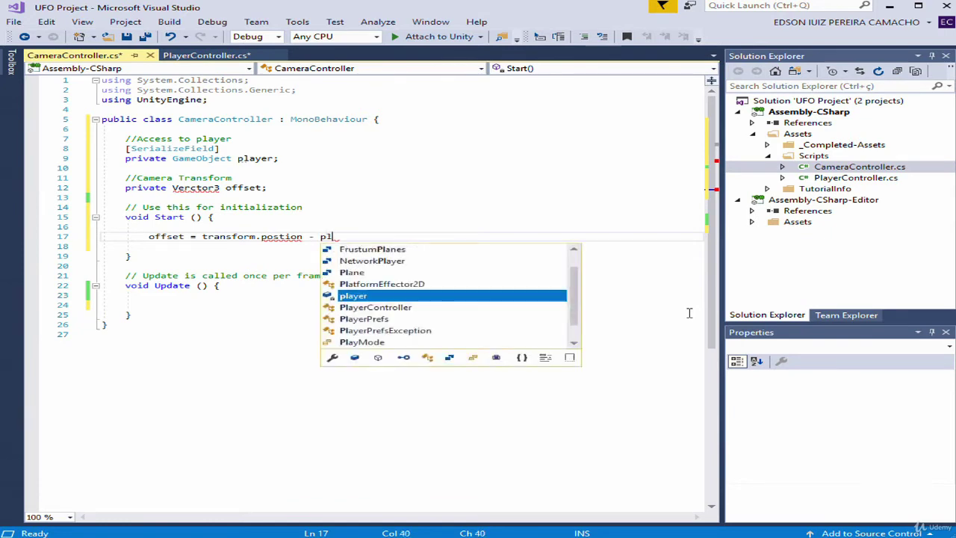
type("ayer")
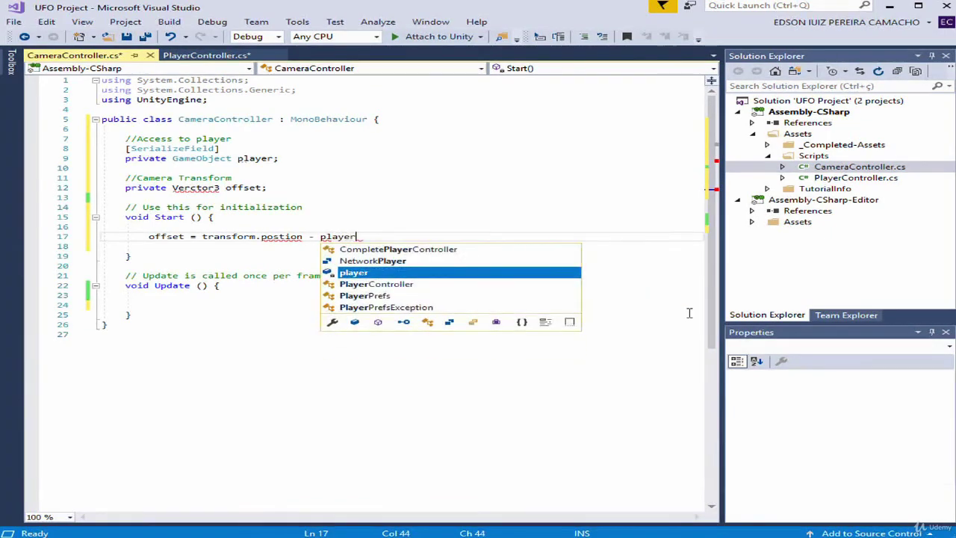
type(".")
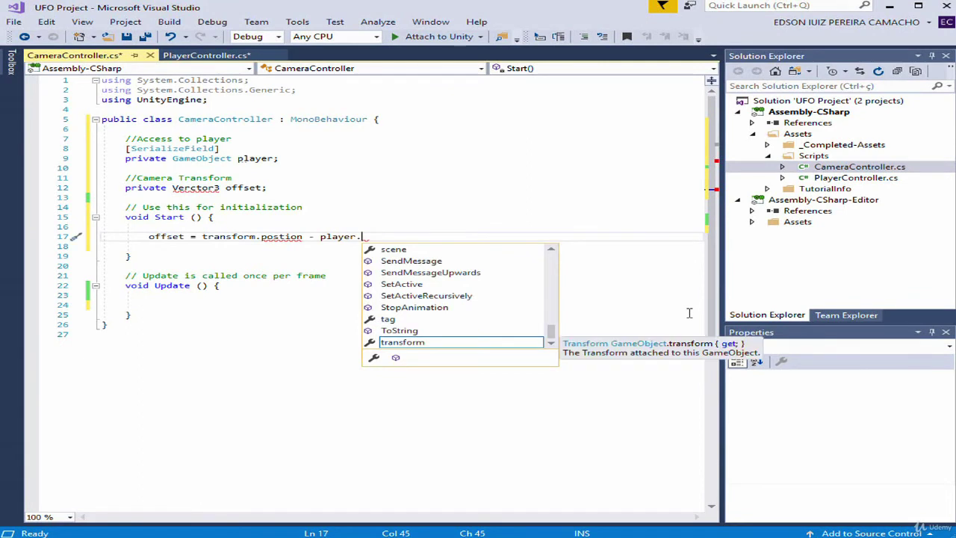
type("transform")
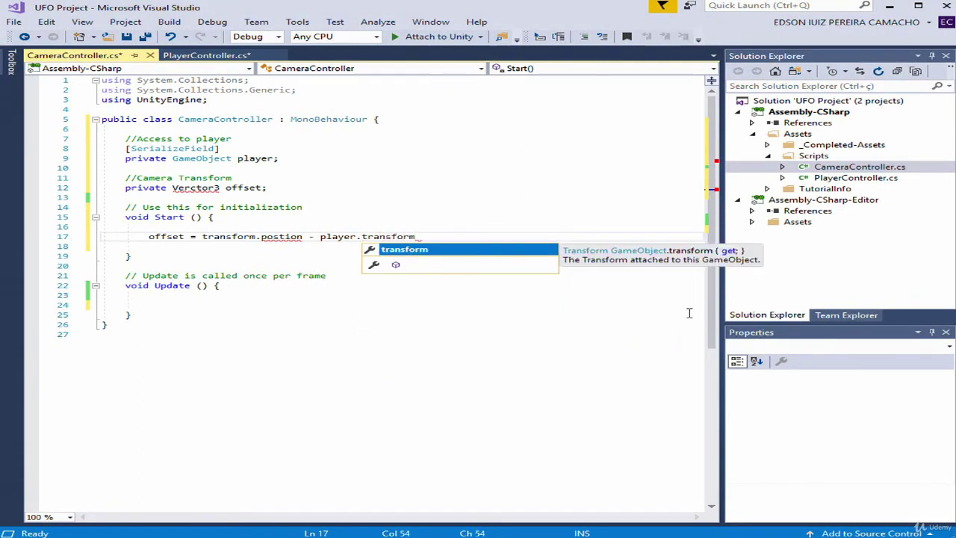
type(".posti")
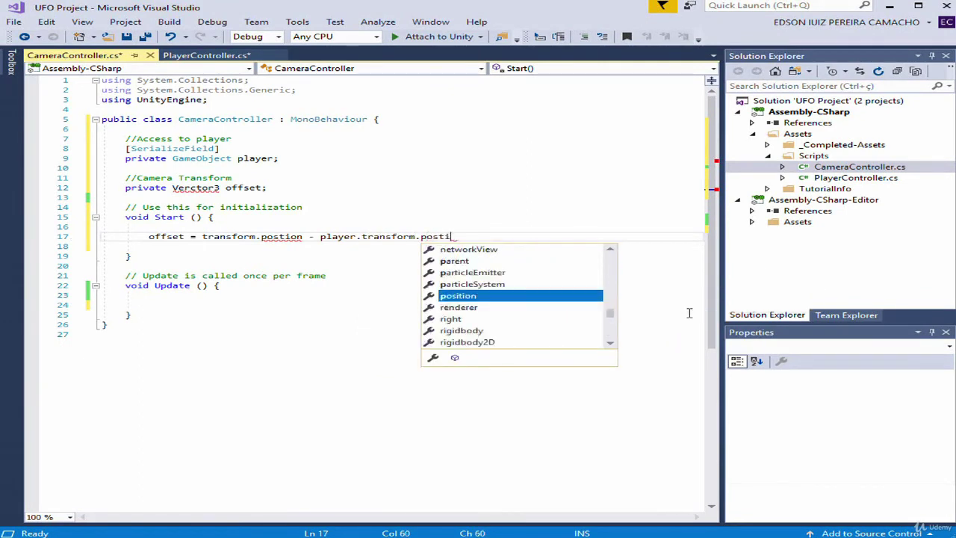
type("on")
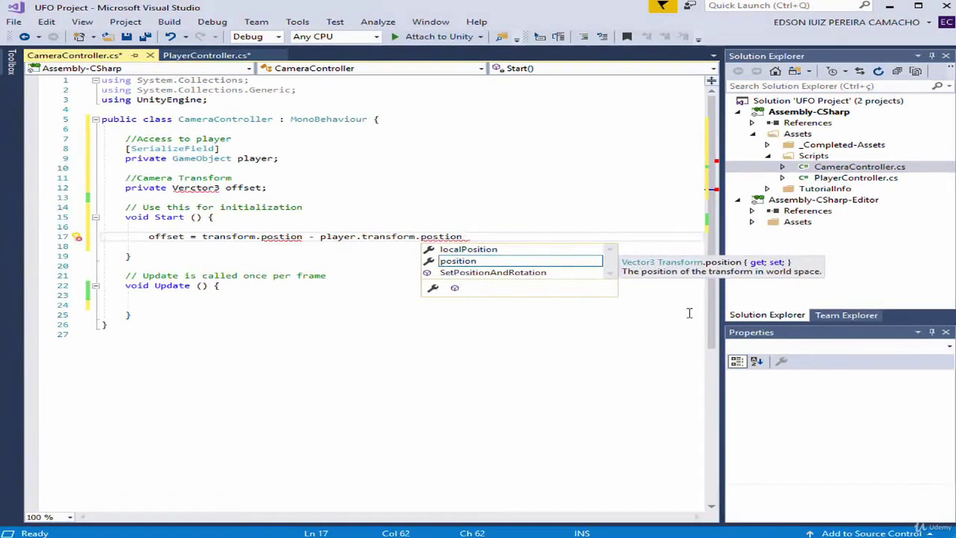
type(";")
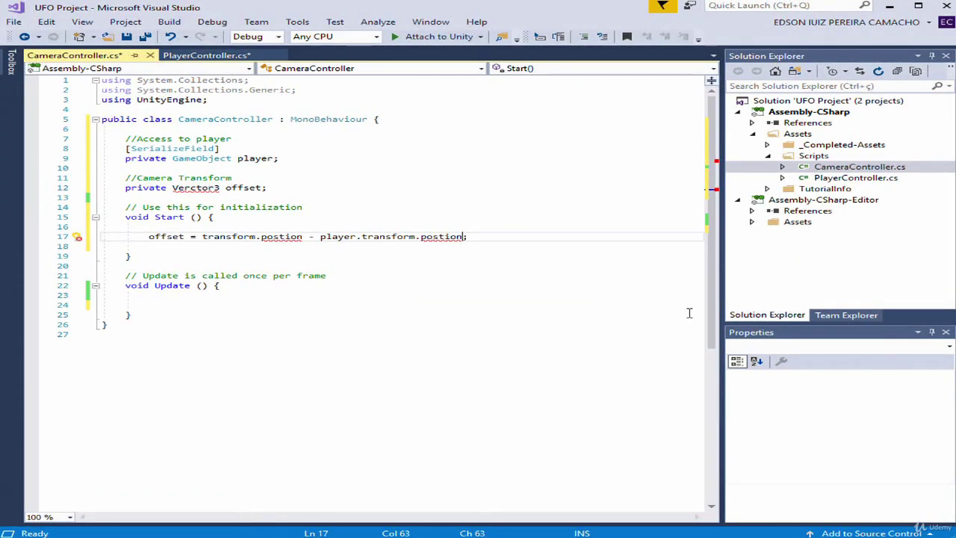
key("Left")
key("Left")
key("Left")
key("Left")
mouse_move(424, 241)
type("i")
key("Left")
key("Left")
key("Left")
type("i")
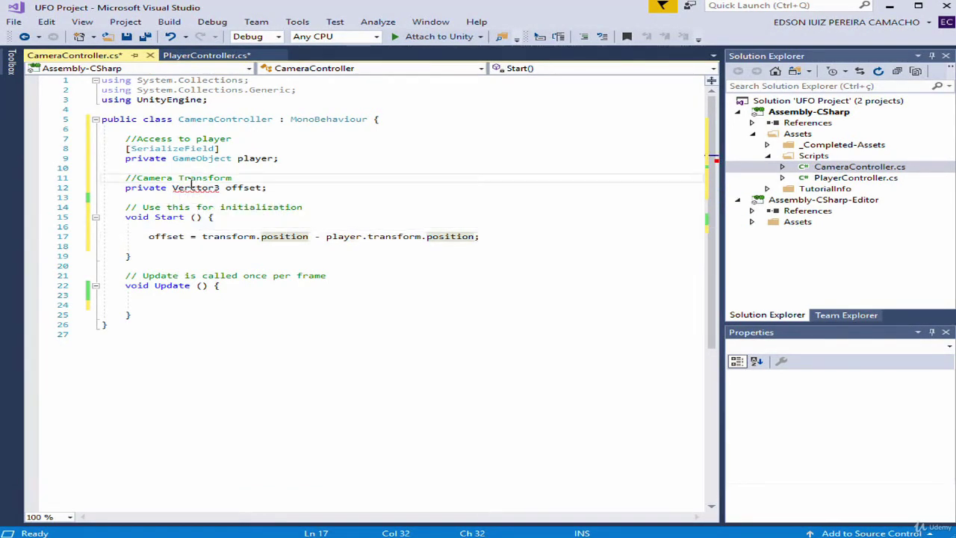
Correct the offset field's type from Verctor3 to Vector3
left_click(191, 181)
key("Down")
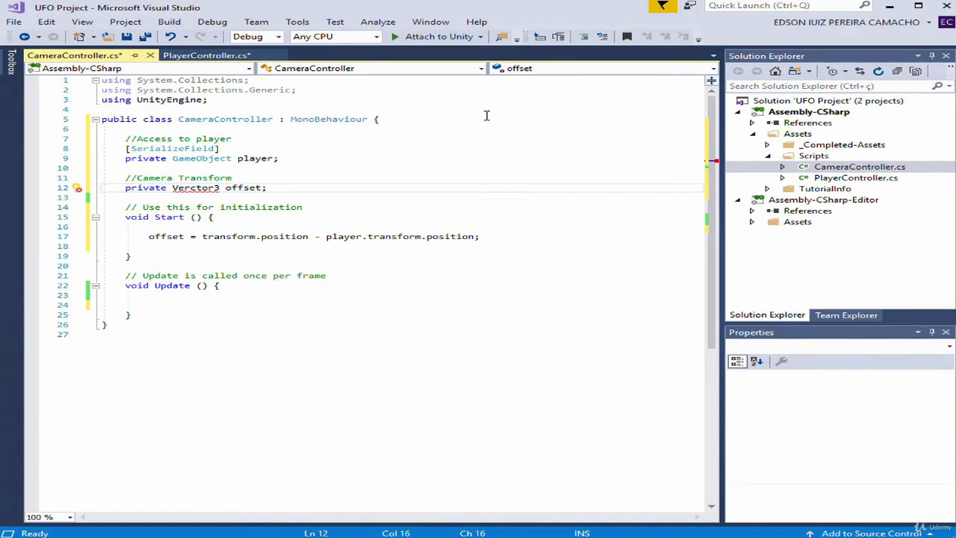
key("BackSpace")
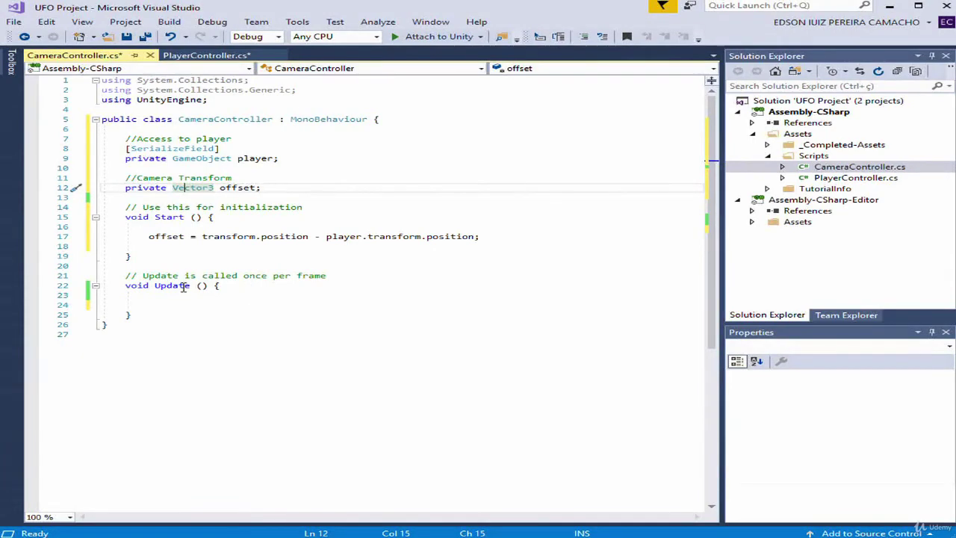
Add two empty lines inside the Update method for new code
left_click(235, 287)
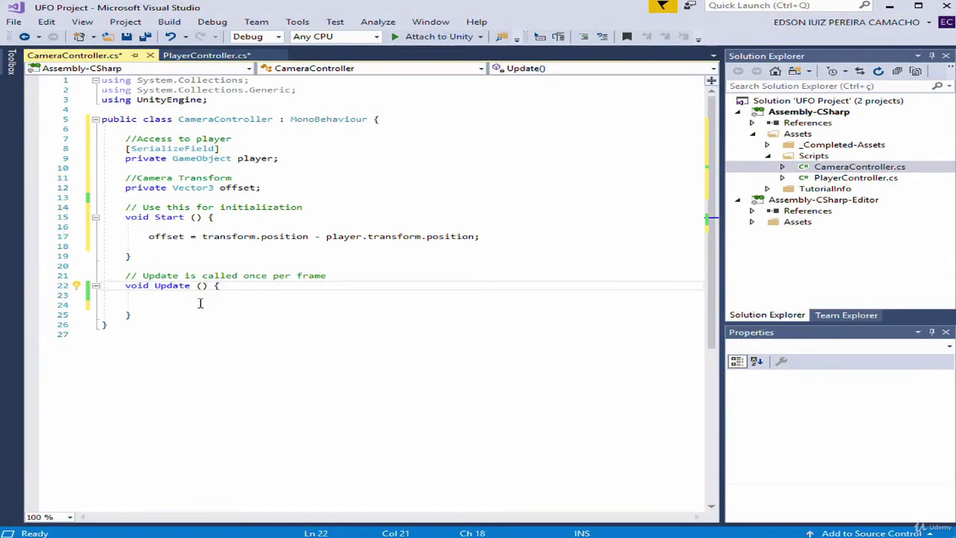
key("Return")
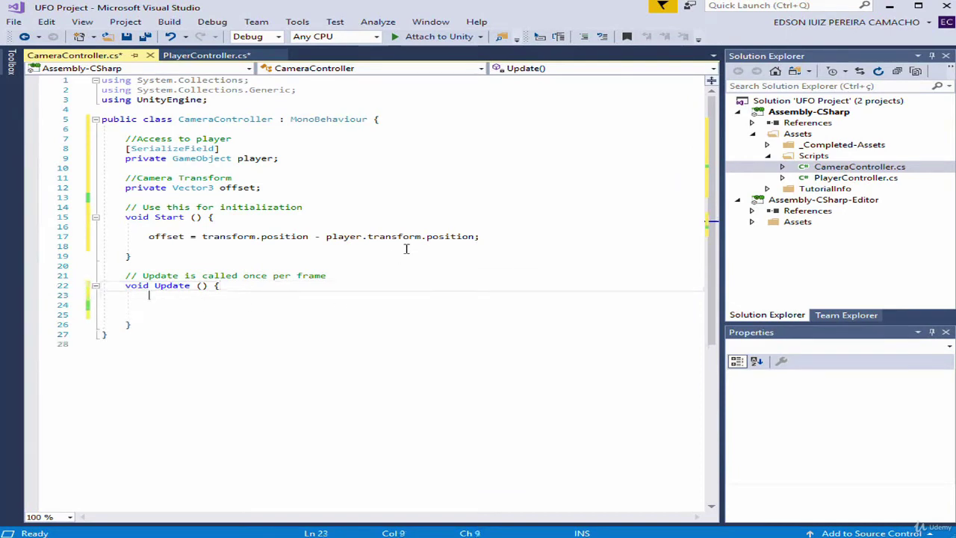
key("Return")
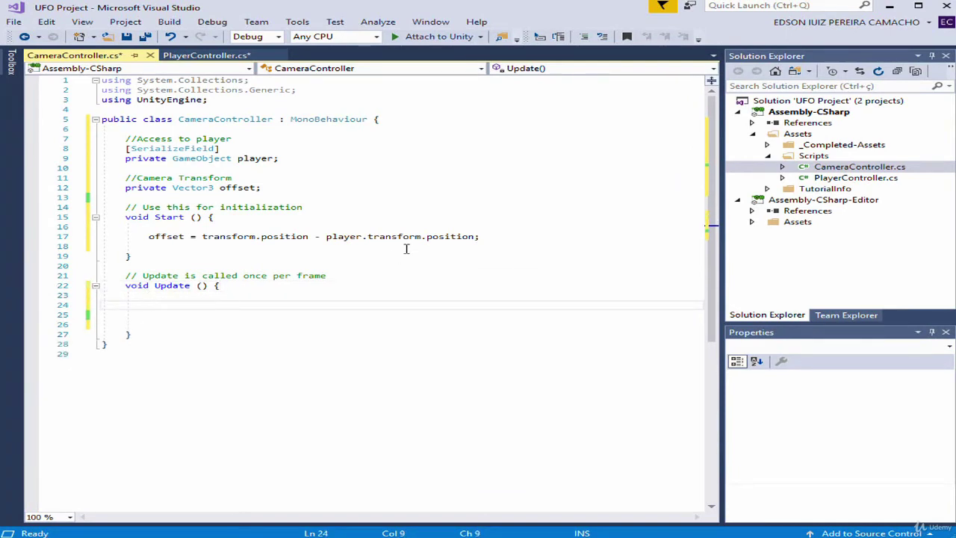
key("Up")
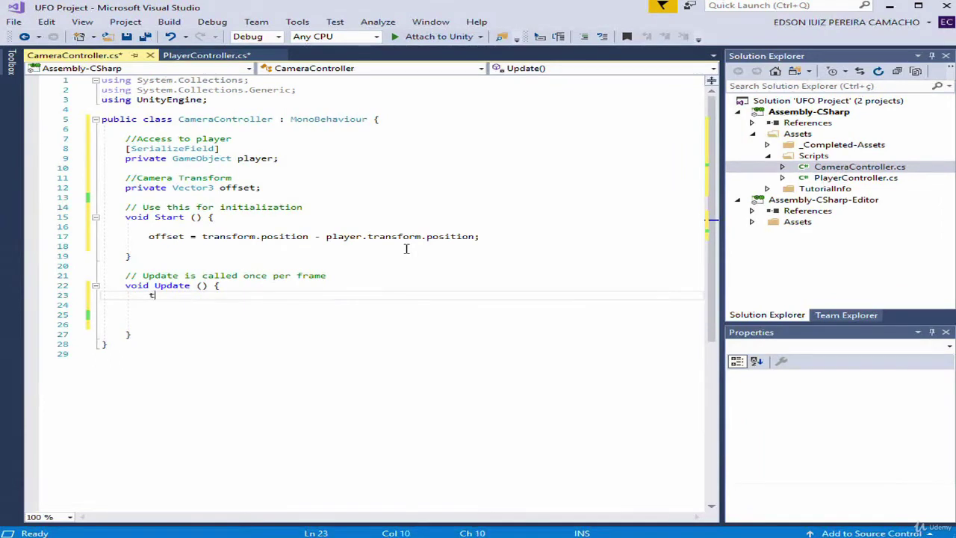
In Update, start the line 'transform.position = player.transform.position' using IntelliSense completions
type("trans")
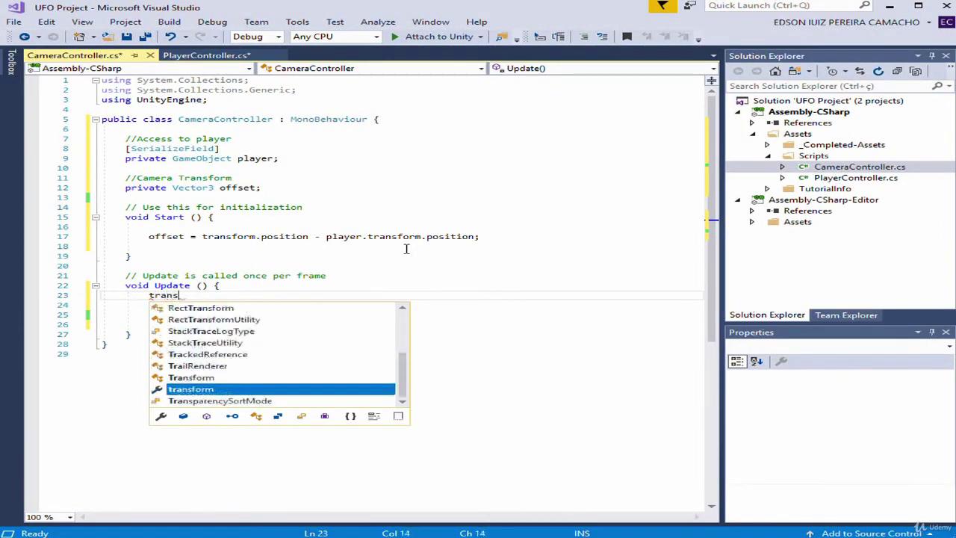
type("form")
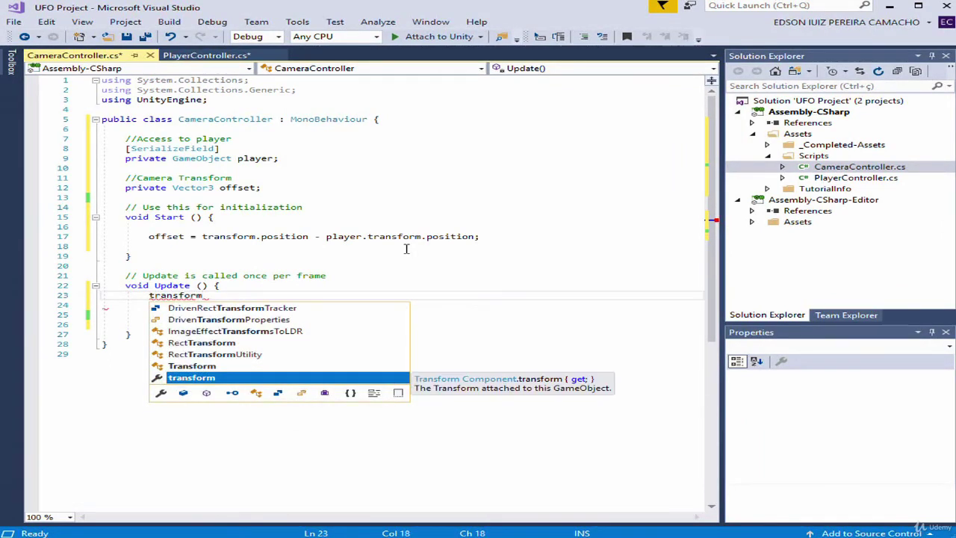
type(".")
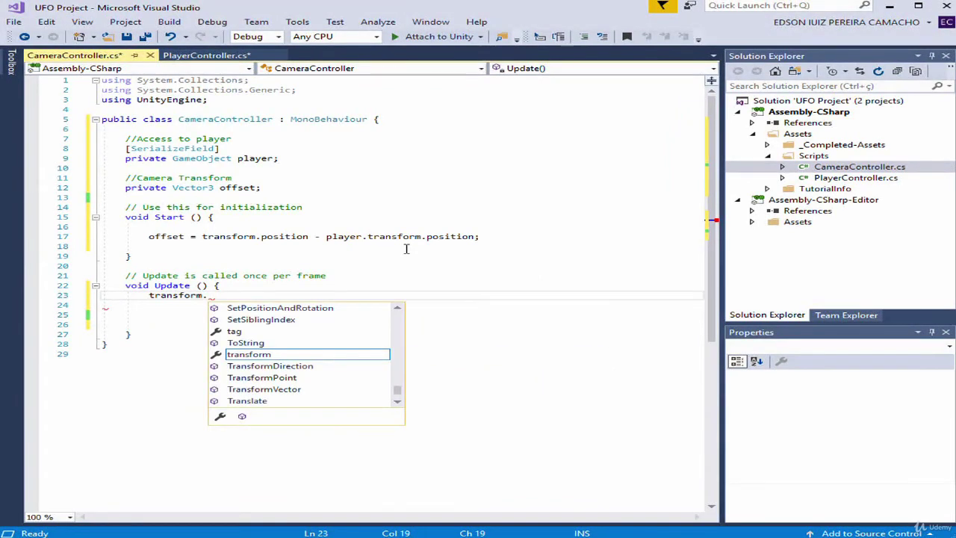
type("post")
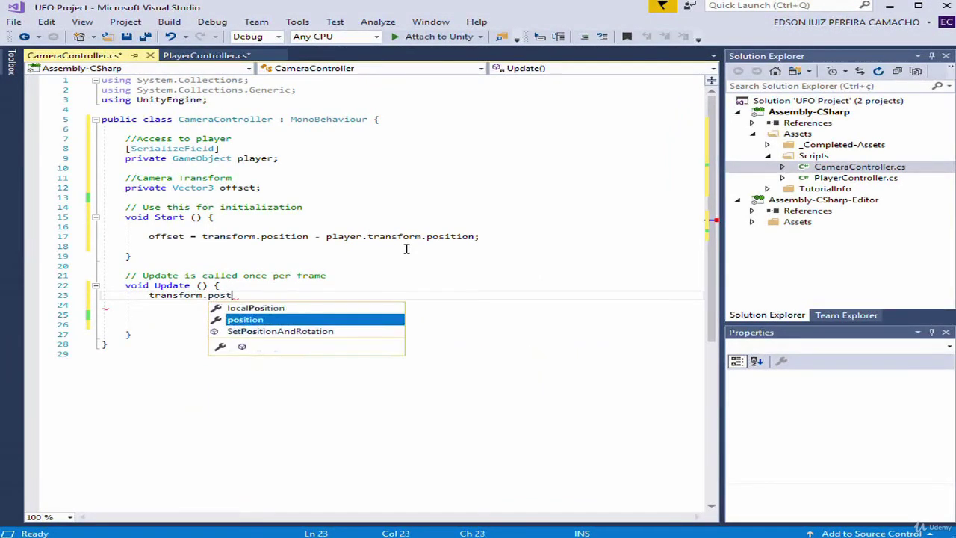
type("i")
key("Tab")
type("= ")
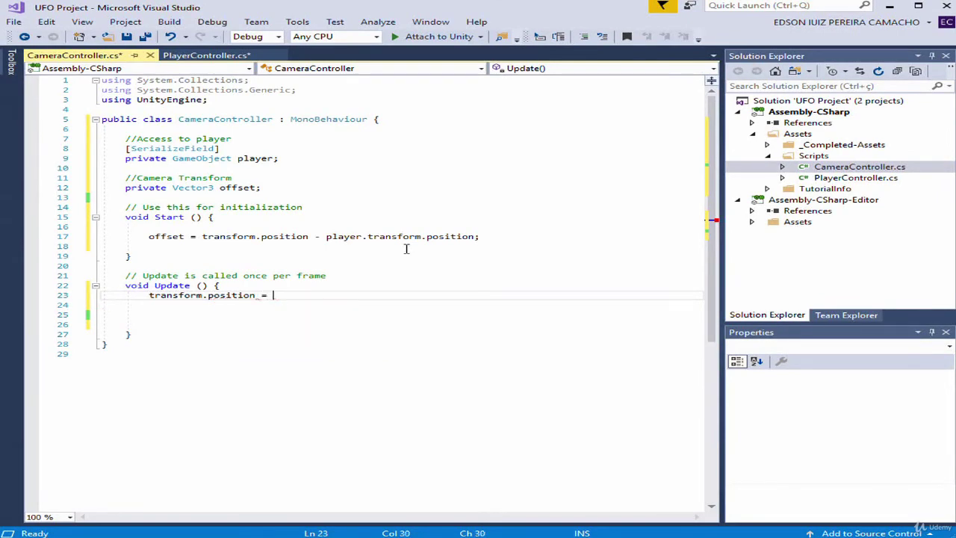
type("player")
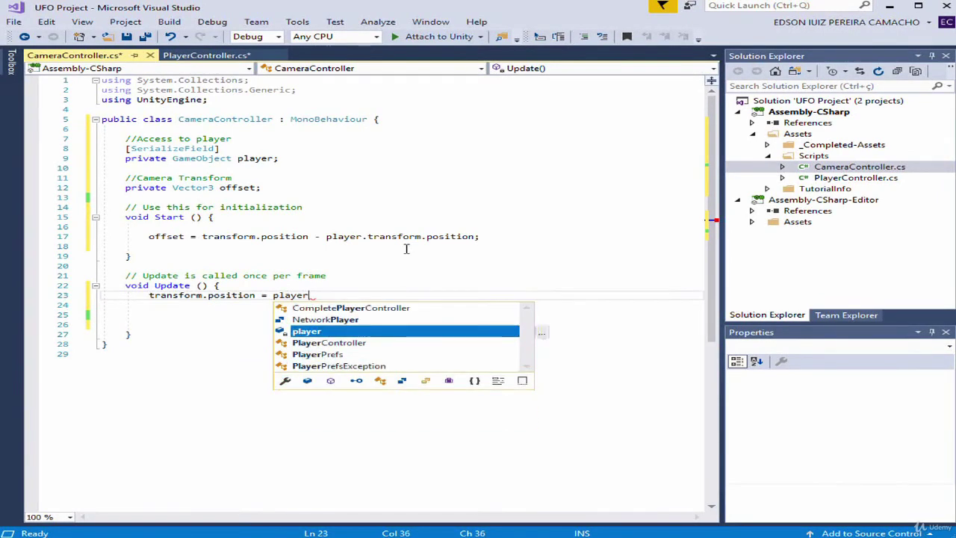
type(".trans")
key("Tab")
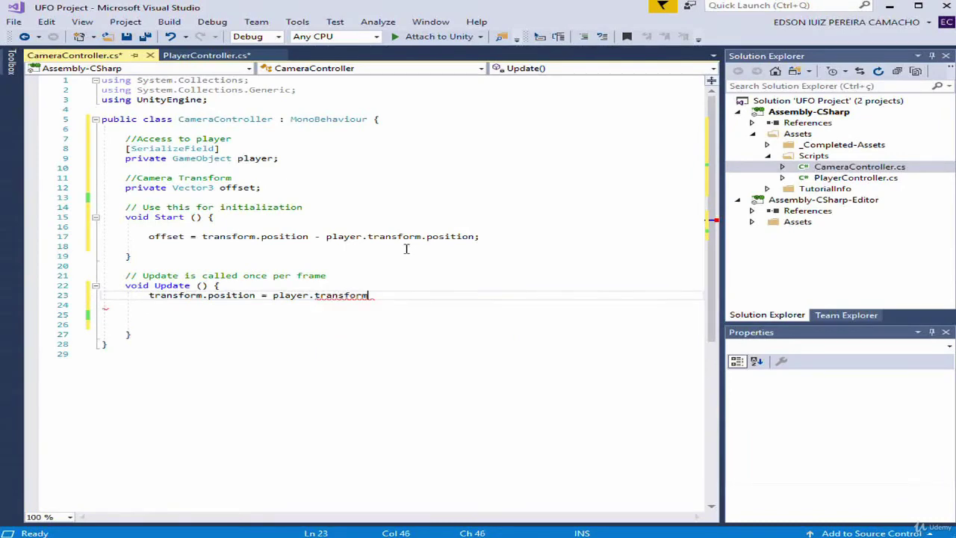
type(".")
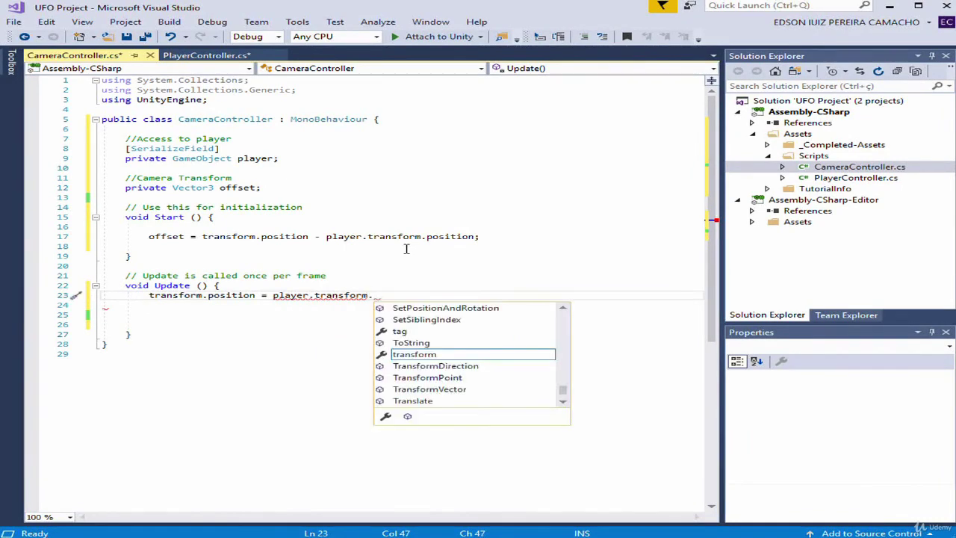
type("postio")
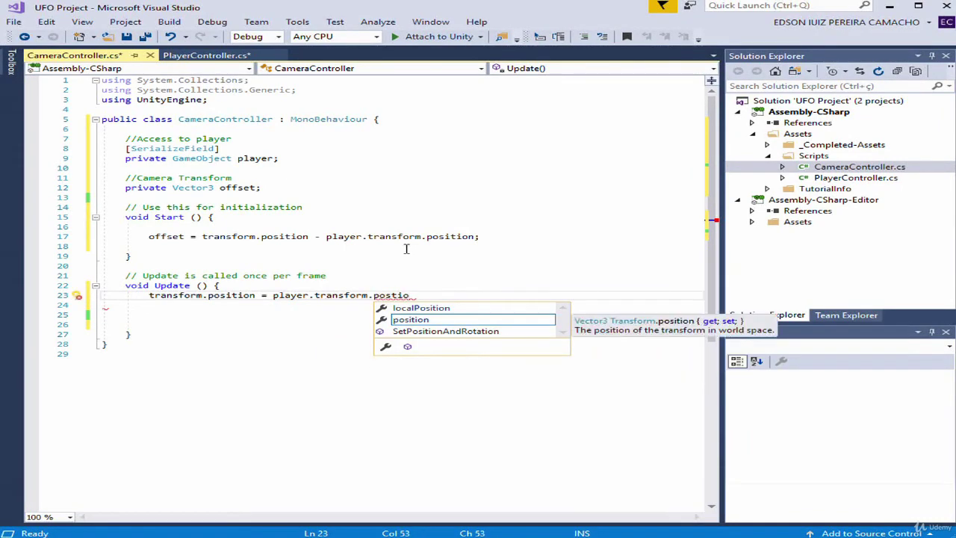
key("Return")
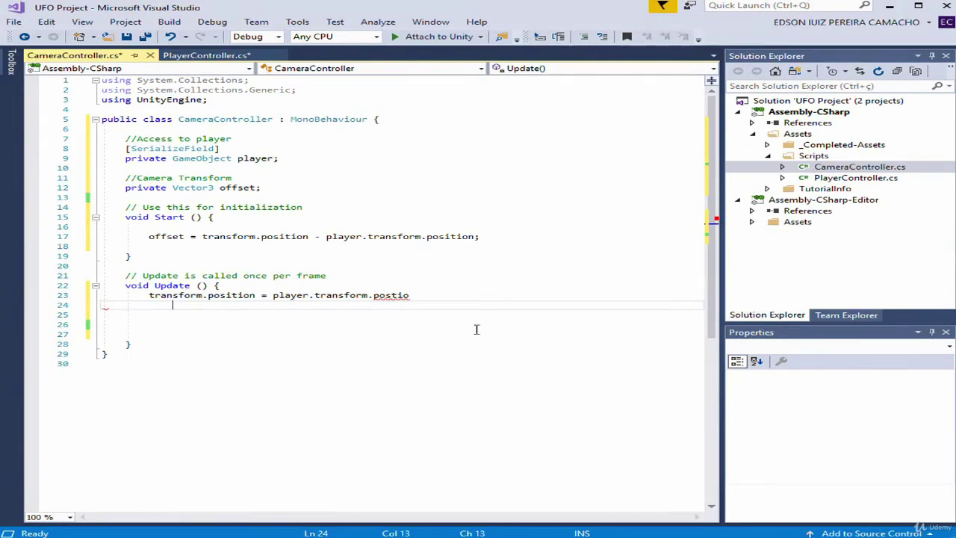
Fix the misspelled 'postio' and finish the line with '+ offset;', adding a blank line above
left_click(416, 297)
key("BackSpace")
key("BackSpace")
key("BackSpace")
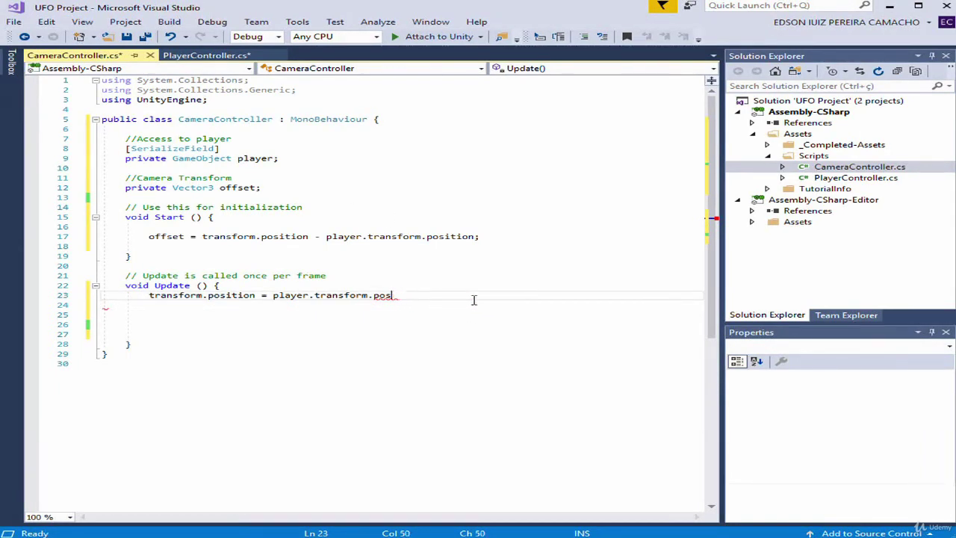
key("BackSpace")
type("sition ")
type("+")
left_click_drag(323, 236, 477, 236)
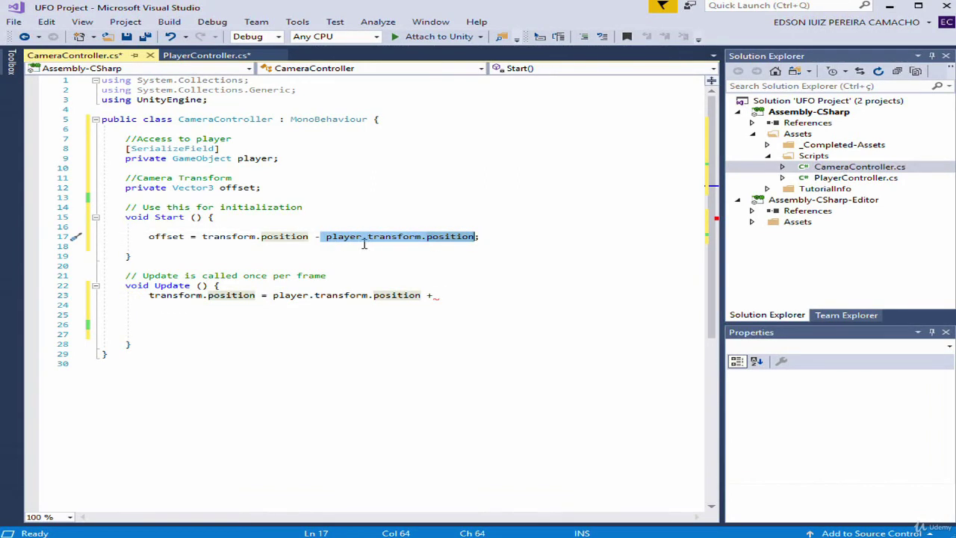
left_click(439, 296)
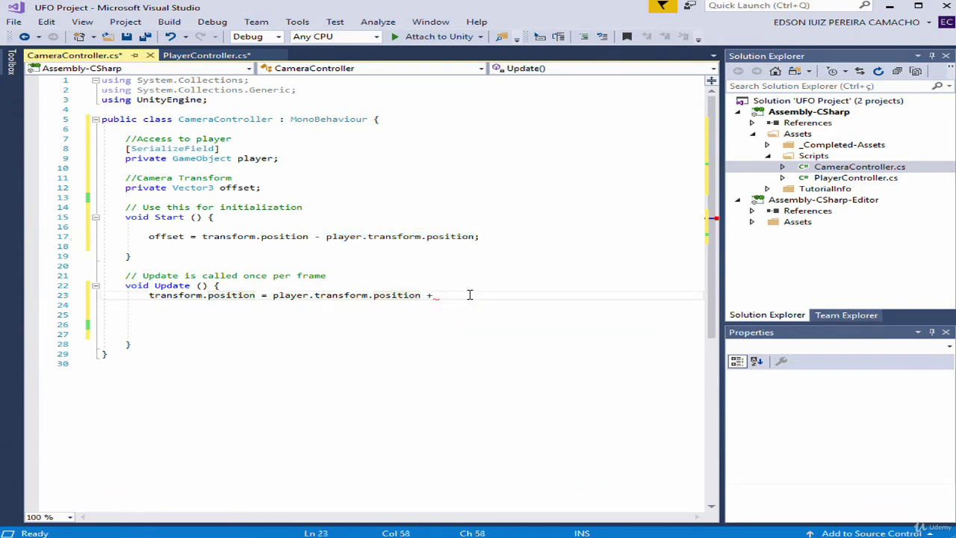
type("off")
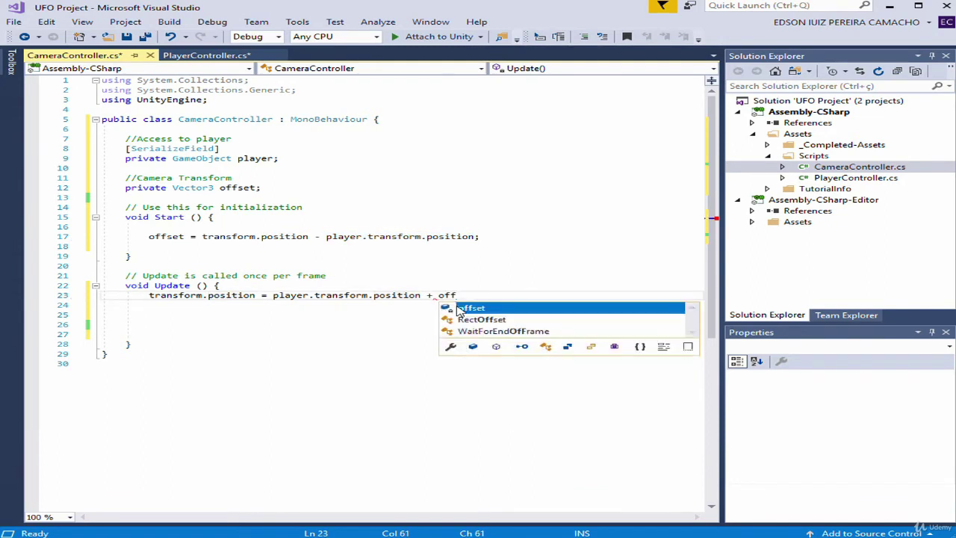
type("set")
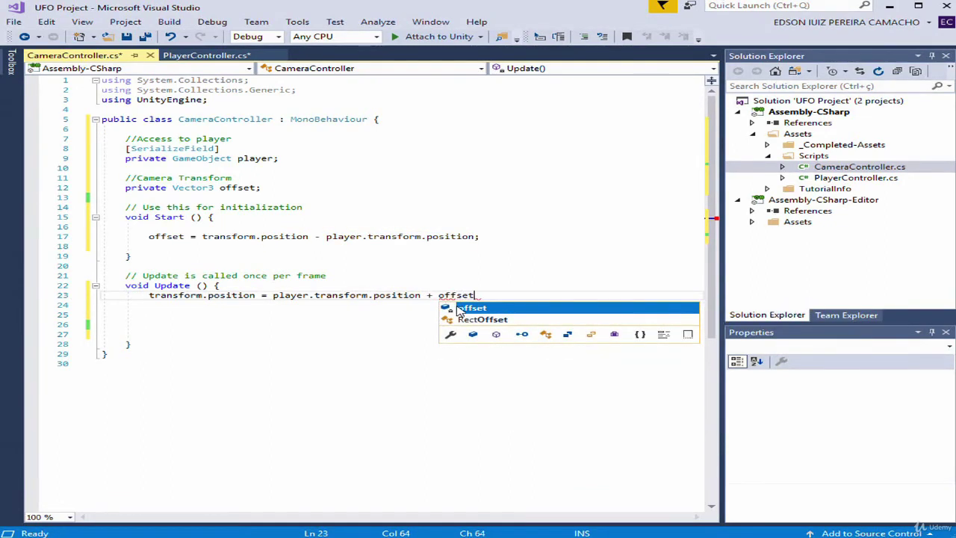
type(";")
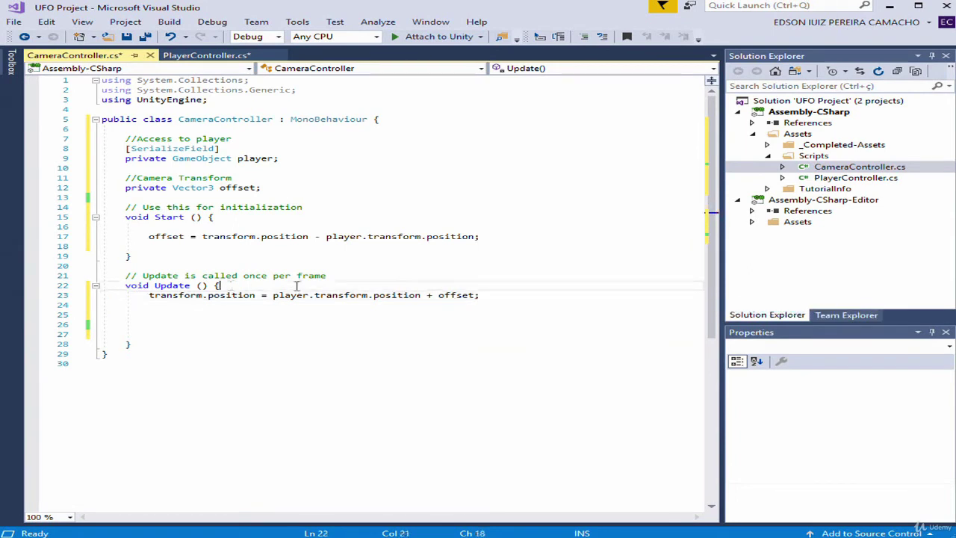
key("ctrl+Return")
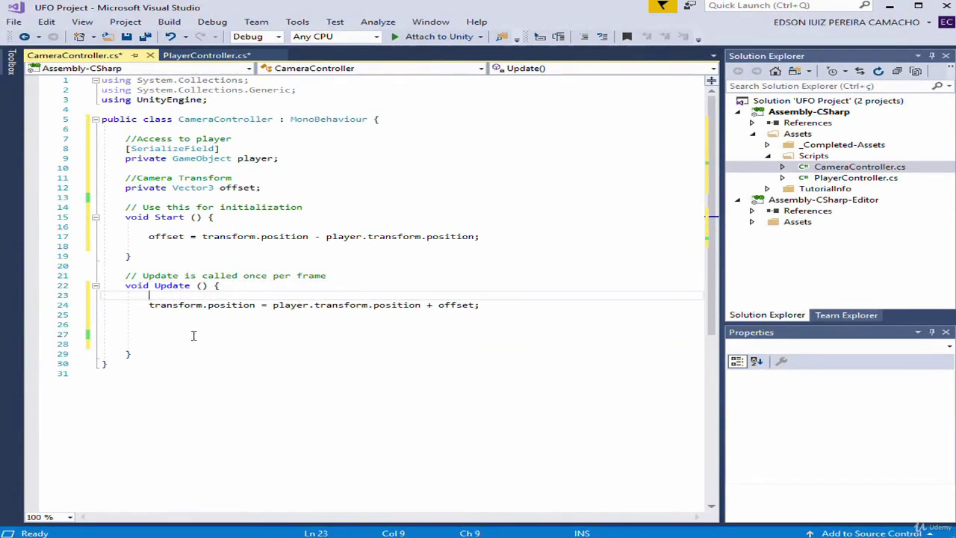
Delete Update's extra blank line and add '//Camera position without player position' above Start's offset line
left_click(194, 333)
key("Delete")
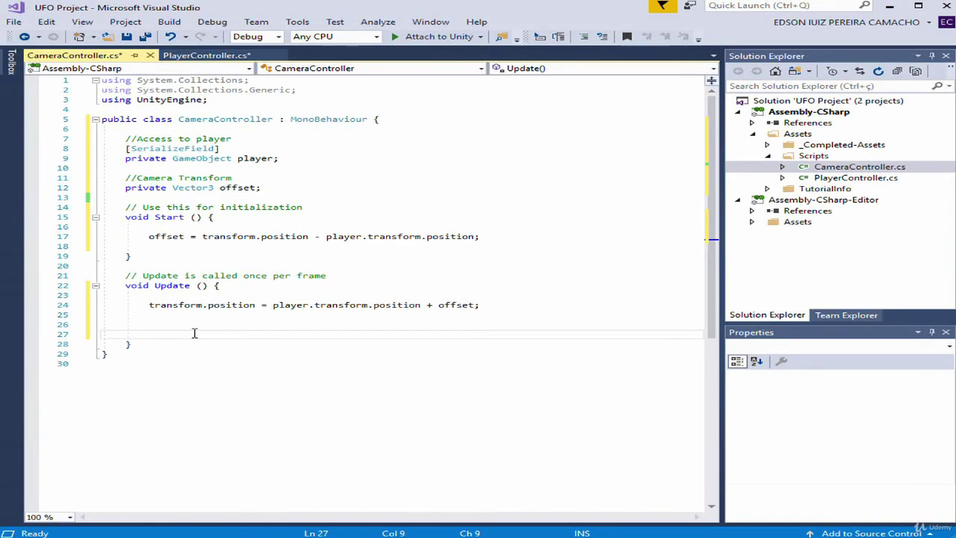
left_click(242, 225)
key("Return")
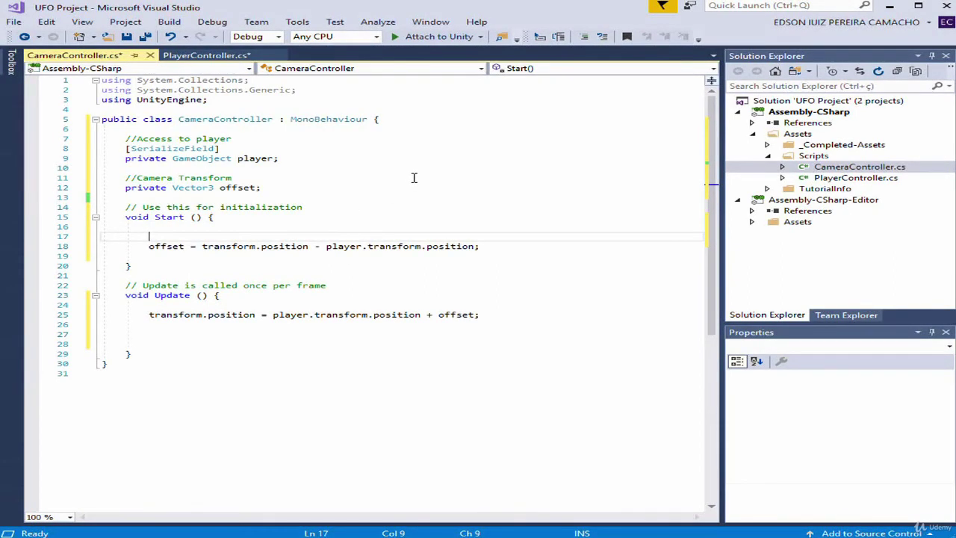
type("//Camera ")
type("position")
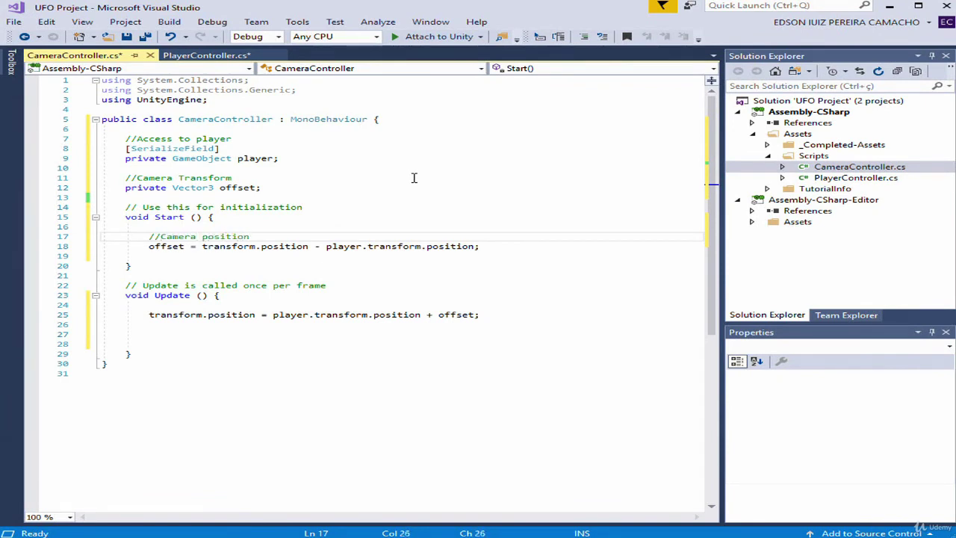
type(" withou")
type("t p")
type("layer pos")
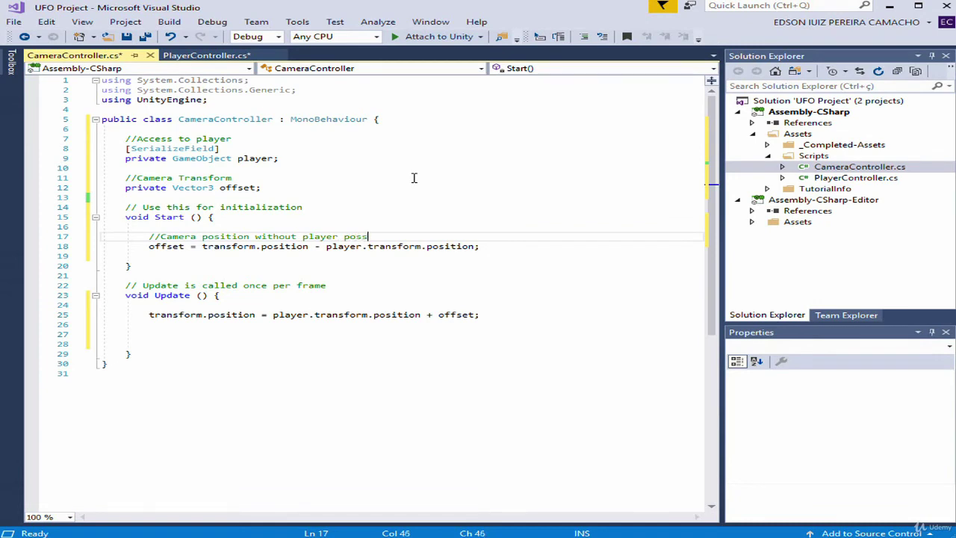
type("ition")
Add a '//Camera position' comment above the transform.position assignment
left_click(238, 304)
key("Return")
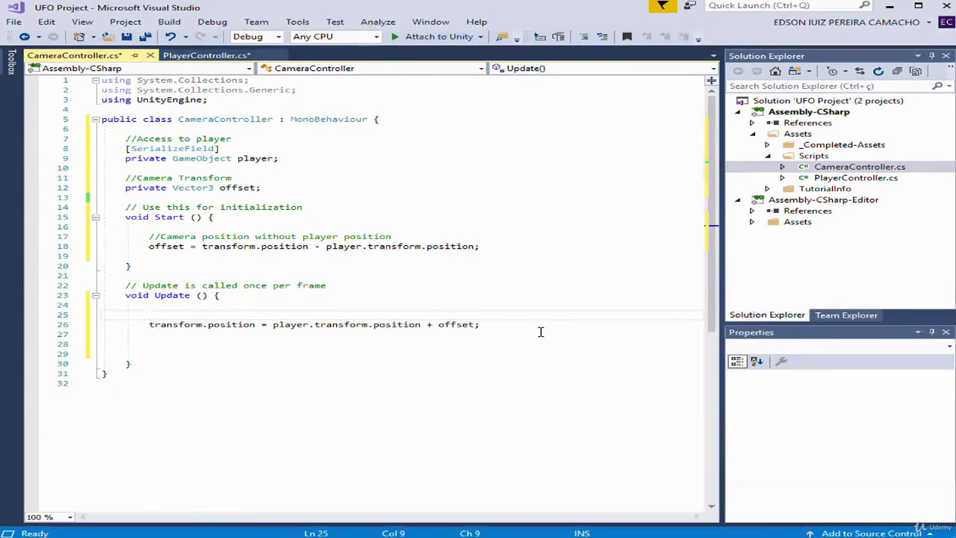
type("/Camera")
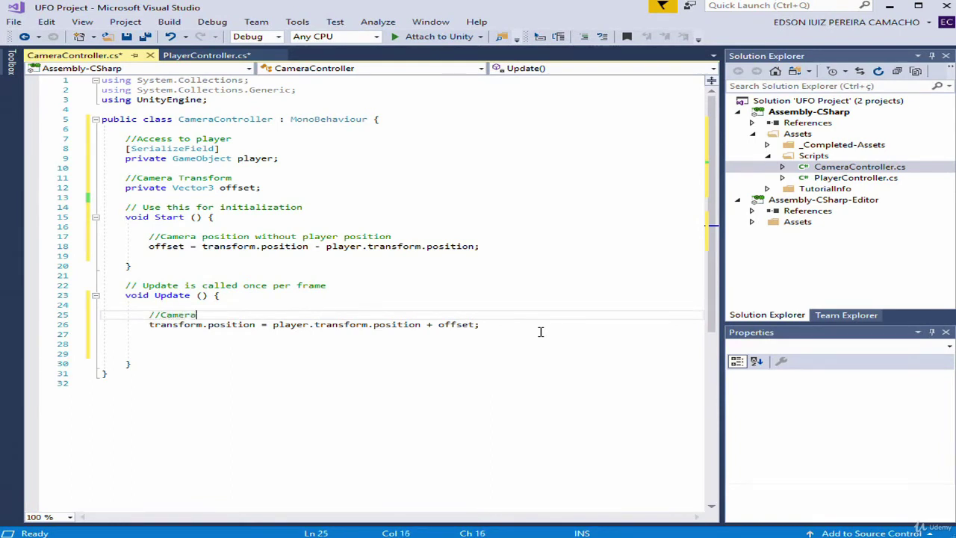
type(" p")
type("osition")
left_click(351, 334)
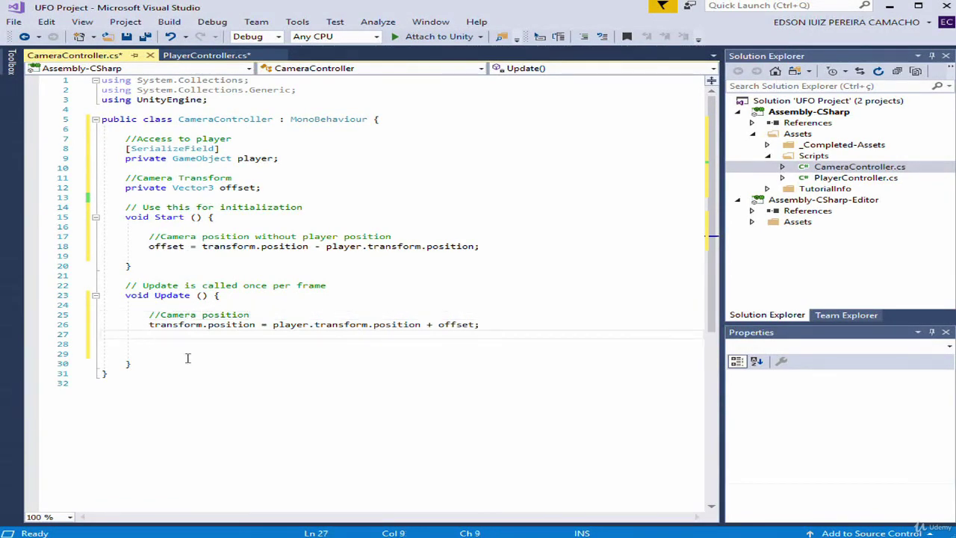
Rename the Update method to LateUpdate
left_click(162, 295)
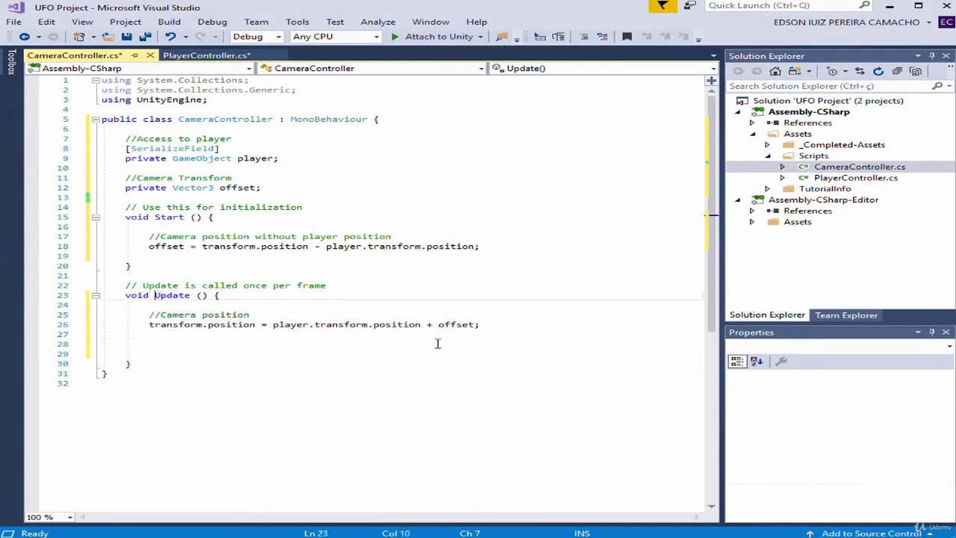
type("La")
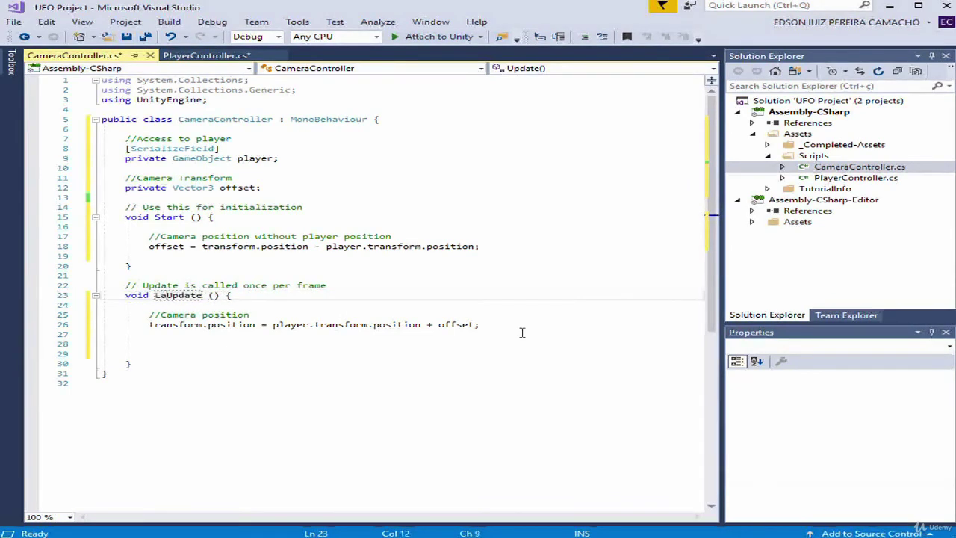
type("te")
left_click(213, 364)
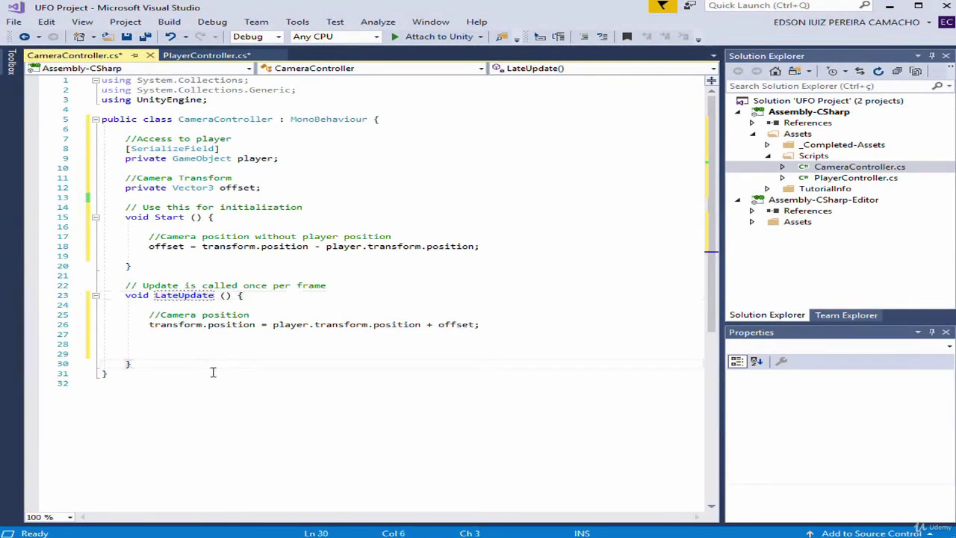
left_click(180, 344)
Remove the leftover blank line in LateUpdate, save CameraController.cs, and return to Unity
key("Delete")
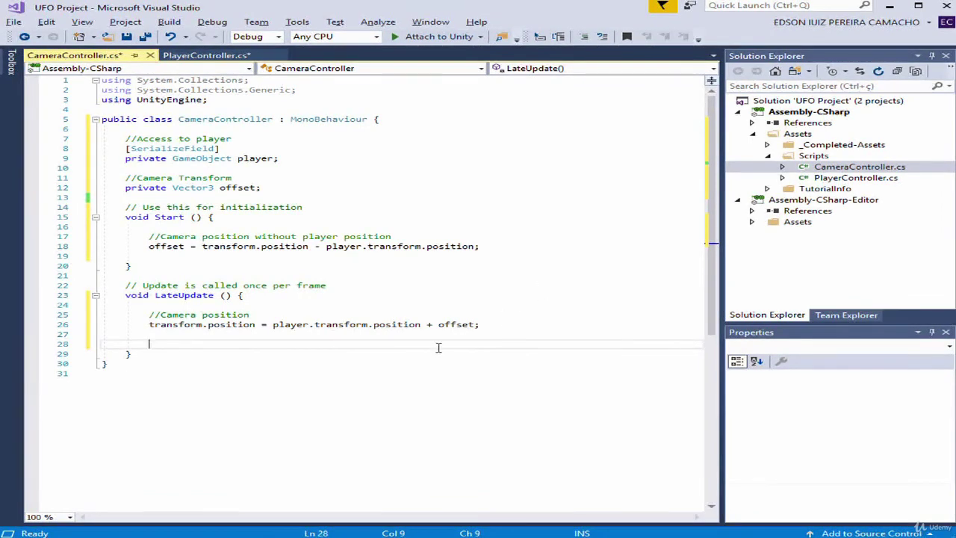
mouse_move(186, 298)
left_click(127, 38)
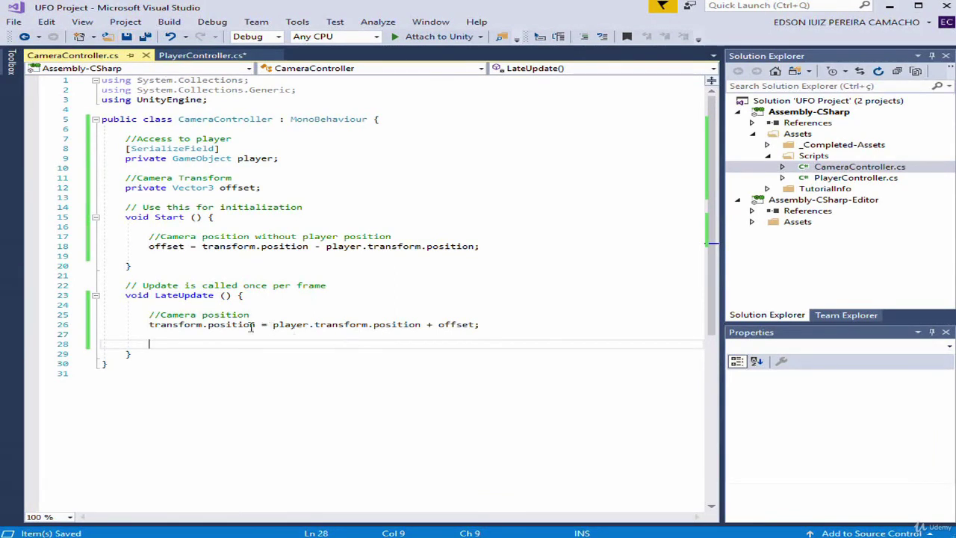
mouse_move(398, 329)
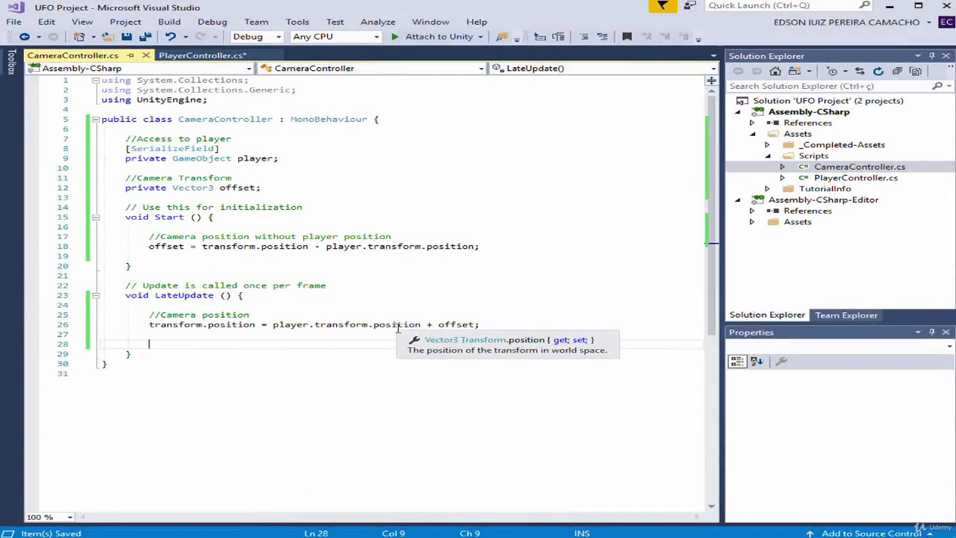
left_click(82, 486)
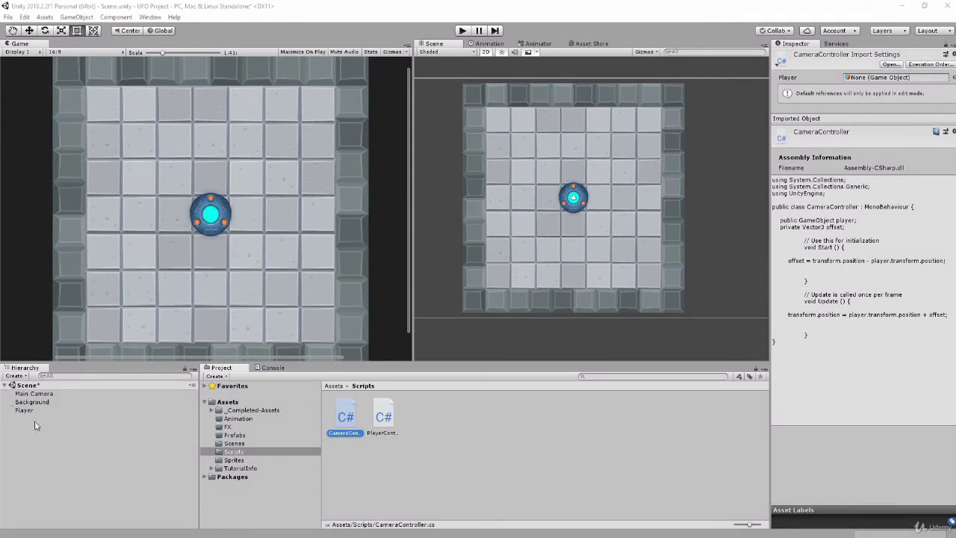
With Main Camera selected, drag the Player object into the Camera Controller's Player field
left_click(42, 395)
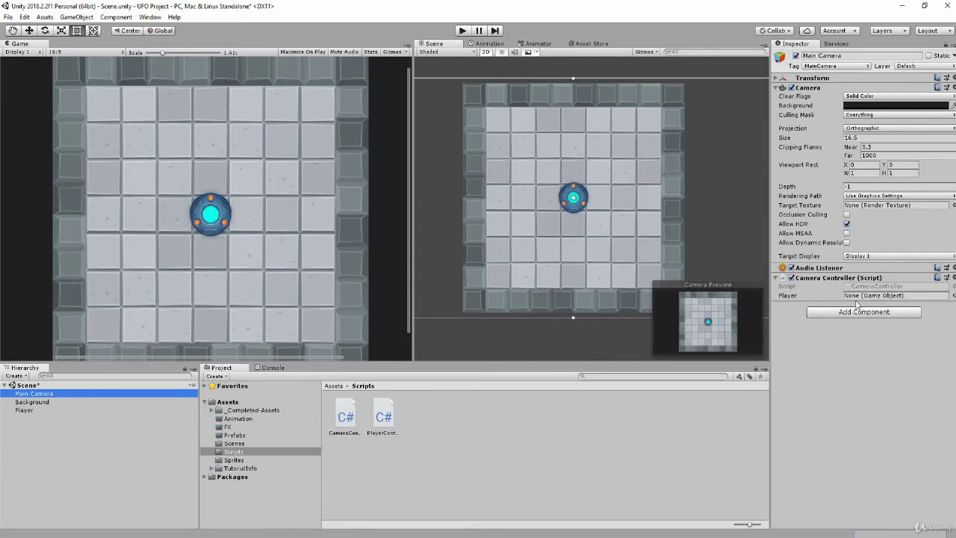
left_click(24, 412)
left_click_drag(25, 417, 863, 298)
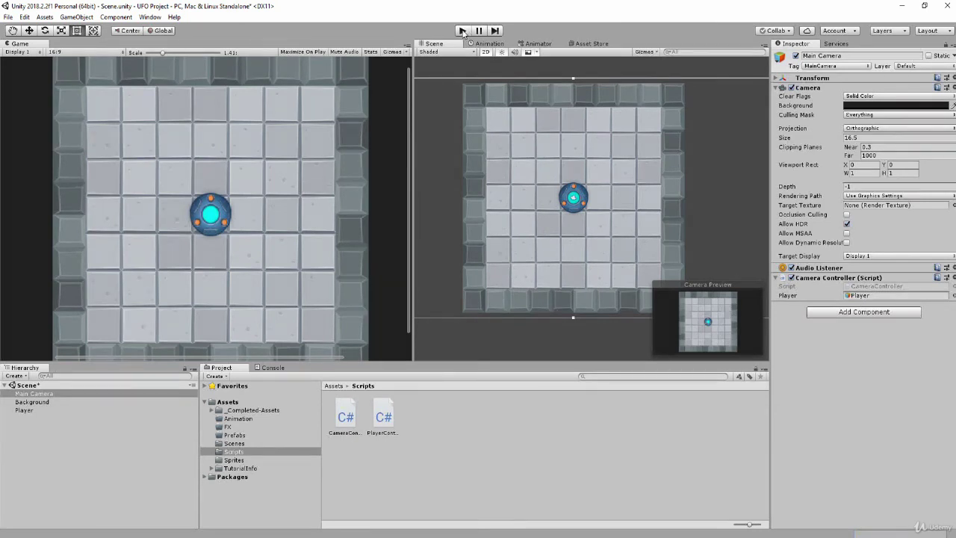
left_click(462, 31)
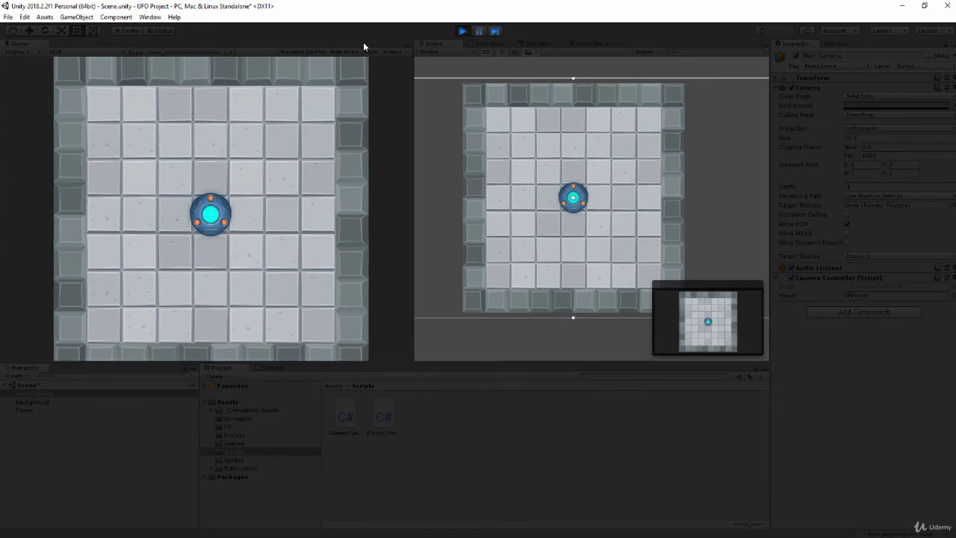
key("Left")
key("Up")
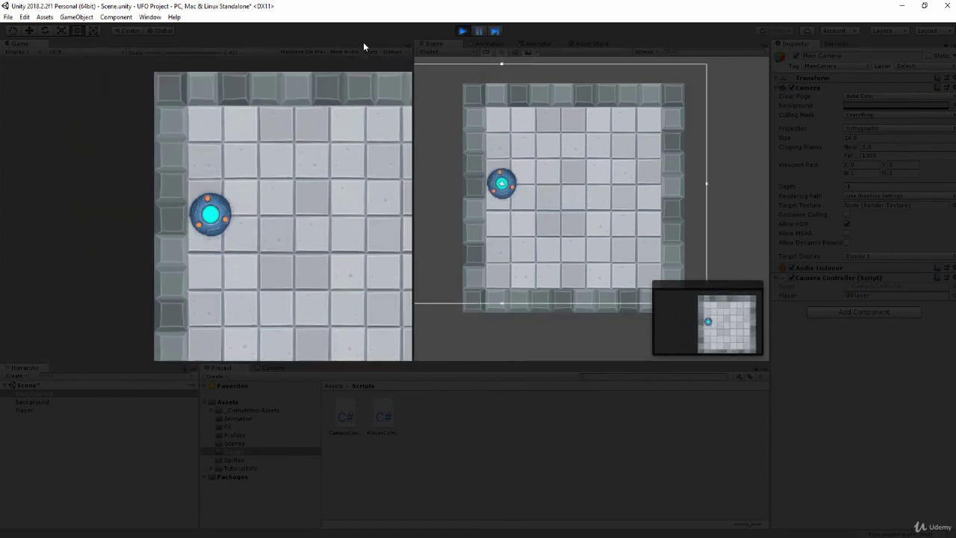
key("Right")
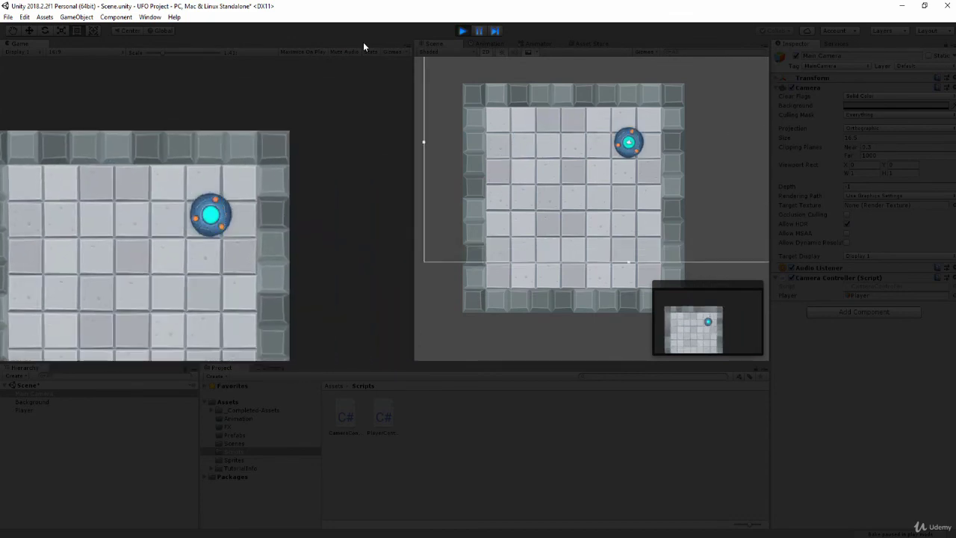
key("Down")
key("Left")
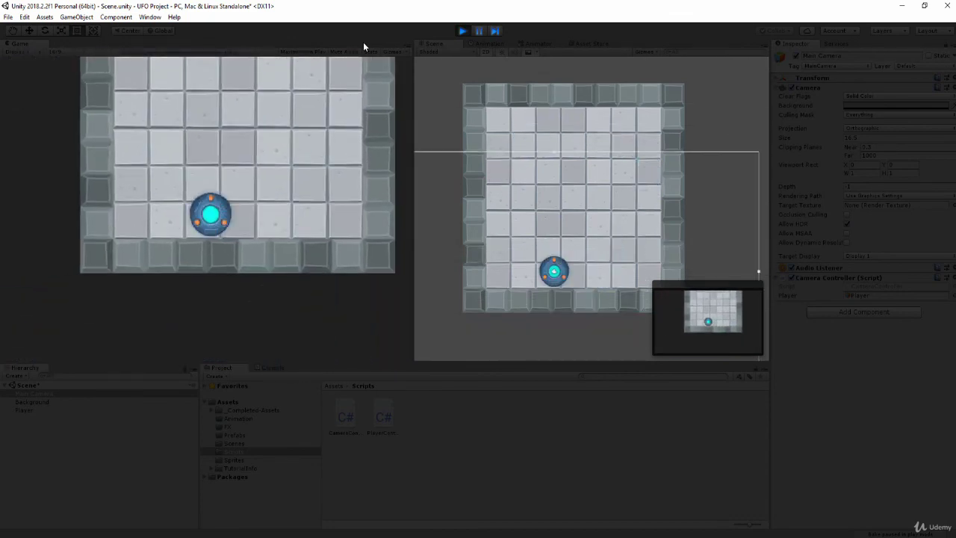
key("Up")
key("Right")
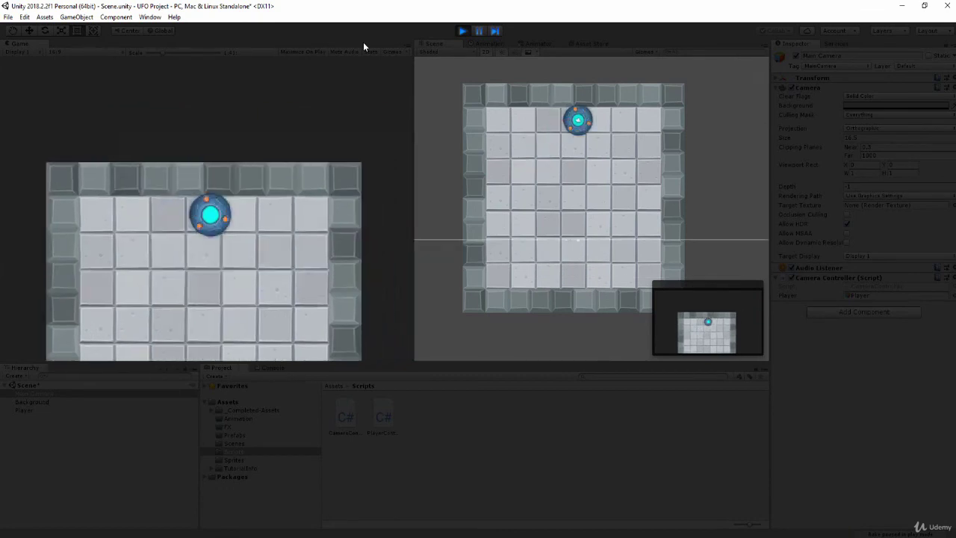
key("Down")
key("Left")
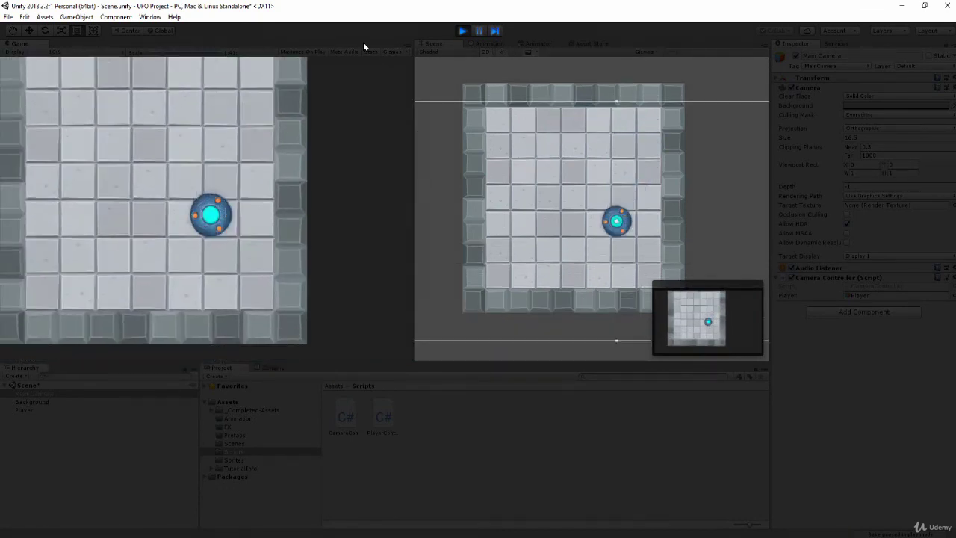
key("Down")
key("Left")
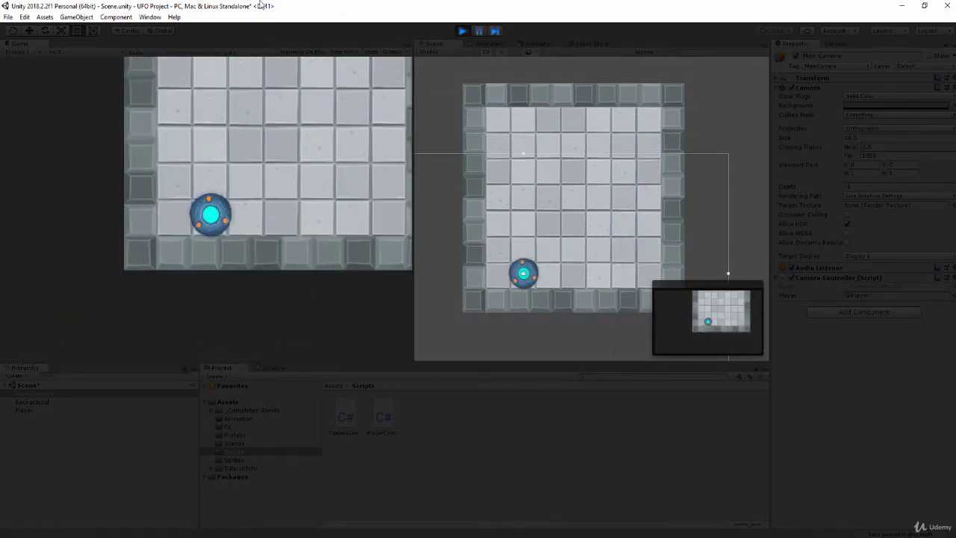
left_click(461, 30)
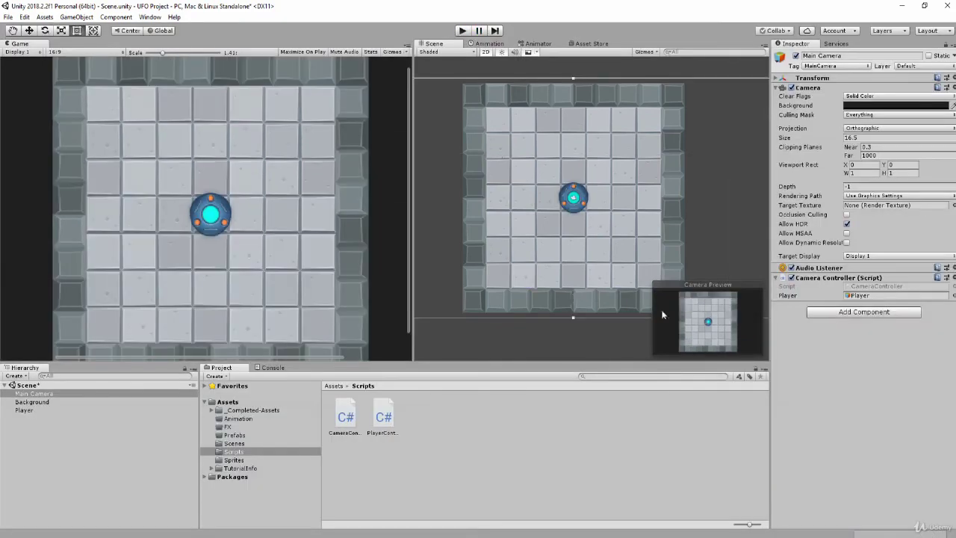